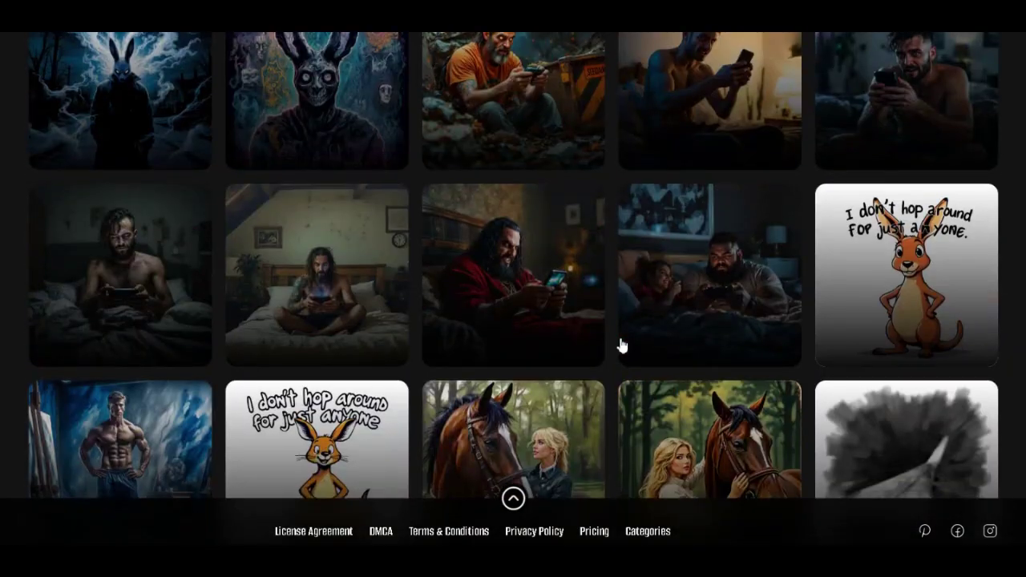
Scroll down through the page and back up to browse the example images
{"action": "scroll", "coordinate": [476, 197], "scroll_direction": "down", "scroll_amount": 2}
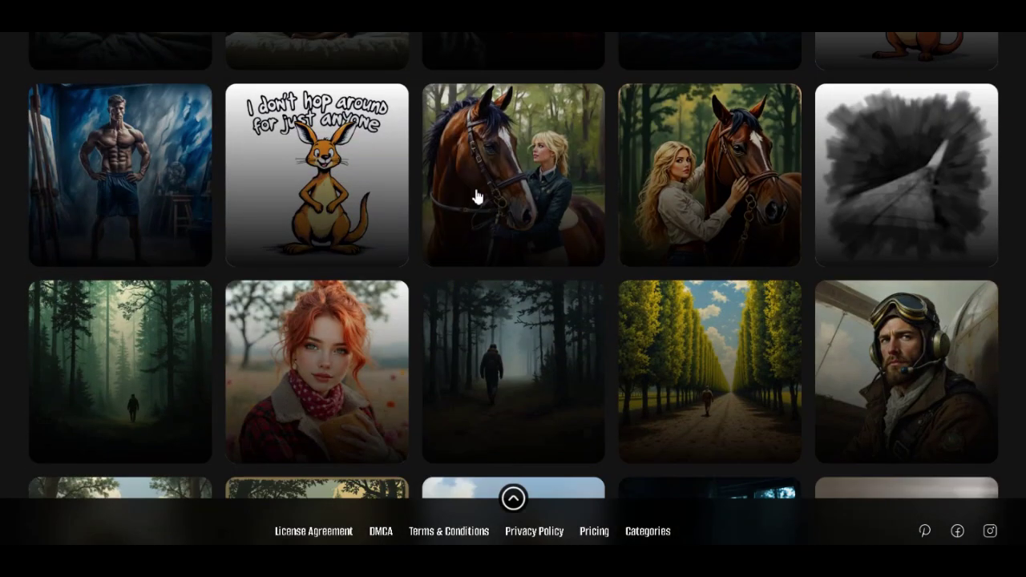
{"action": "scroll", "coordinate": [714, 270], "scroll_direction": "down", "scroll_amount": 3}
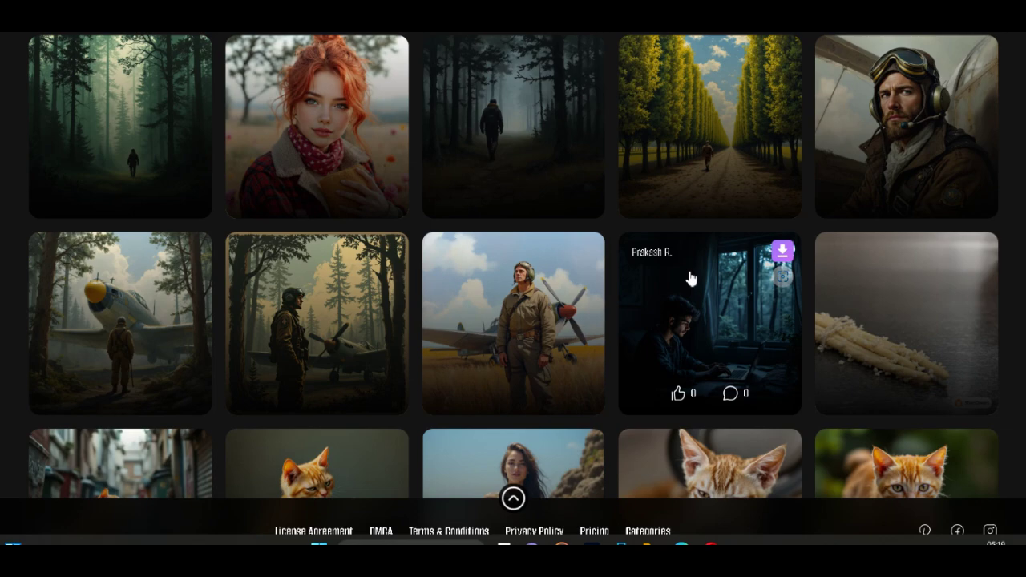
{"action": "scroll", "coordinate": [594, 297], "scroll_direction": "down", "scroll_amount": 2}
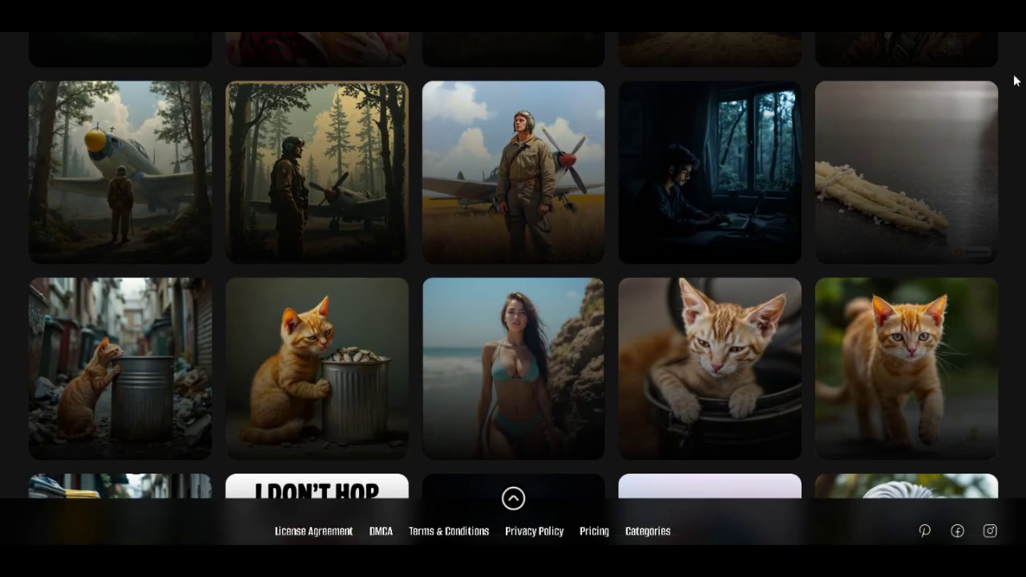
{"action": "scroll", "coordinate": [679, 280], "scroll_direction": "down", "scroll_amount": 8}
{"action": "scroll", "coordinate": [680, 280], "scroll_direction": "down", "scroll_amount": 8}
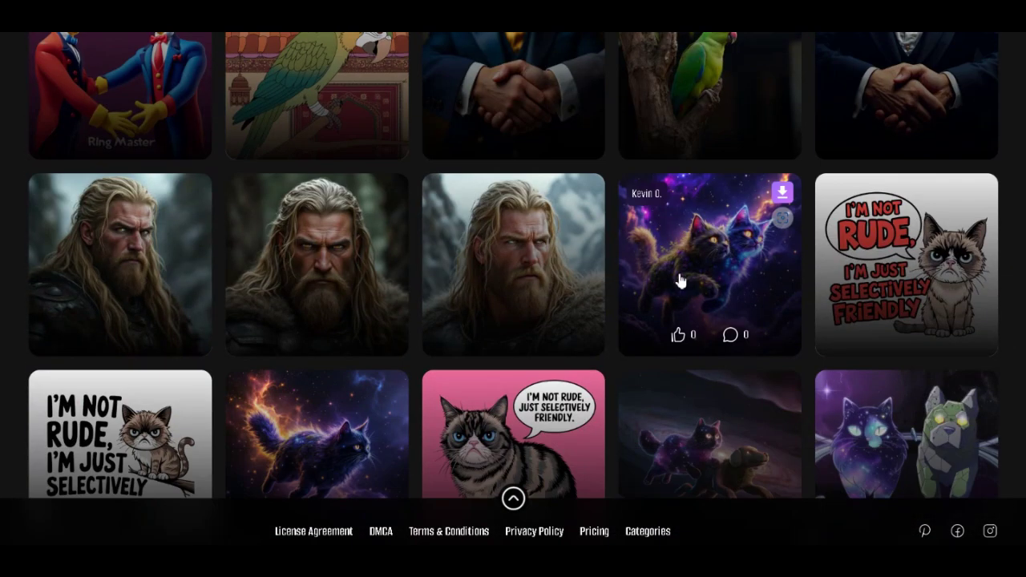
{"action": "scroll", "coordinate": [680, 281], "scroll_direction": "down", "scroll_amount": 12}
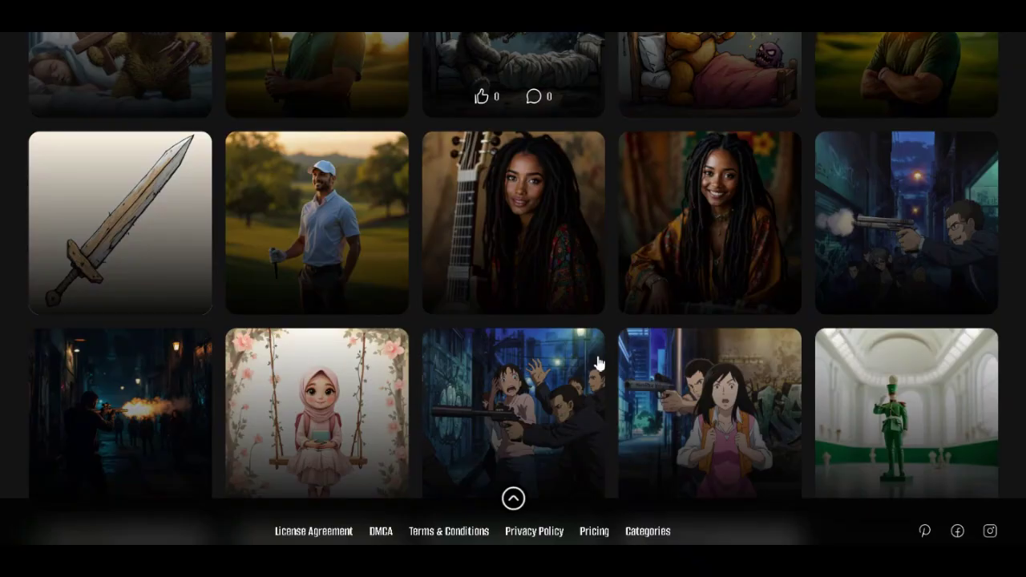
{"action": "scroll", "coordinate": [597, 363], "scroll_direction": "down", "scroll_amount": 9}
{"action": "scroll", "coordinate": [597, 363], "scroll_direction": "down", "scroll_amount": 3}
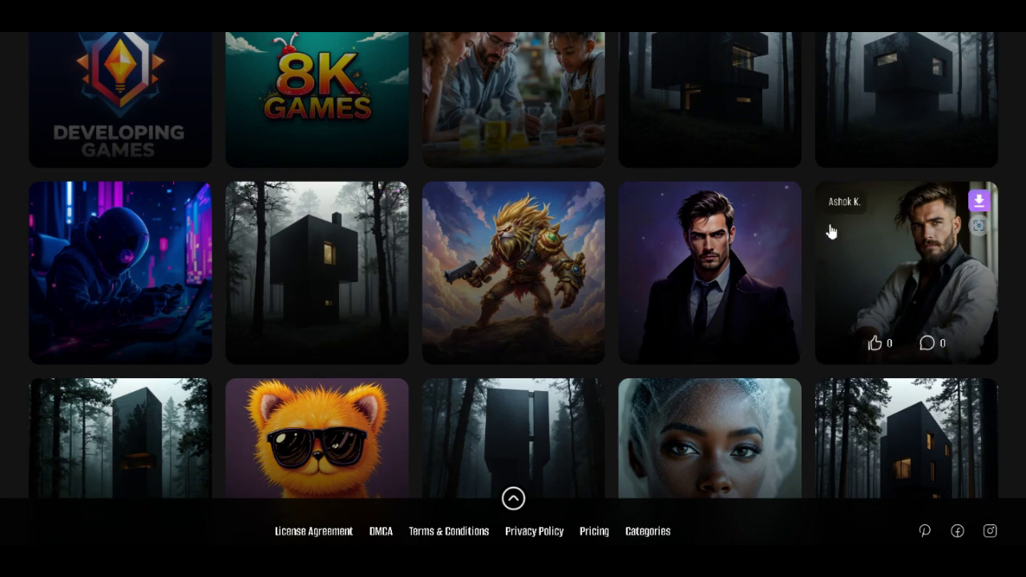
{"action": "scroll", "coordinate": [831, 232], "scroll_direction": "down", "scroll_amount": 4}
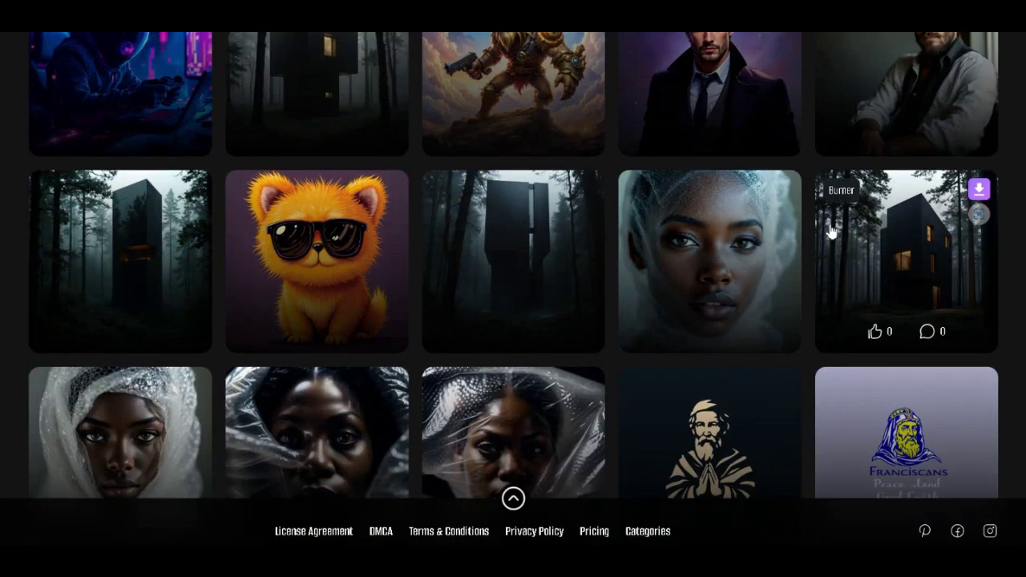
{"action": "scroll", "coordinate": [831, 232], "scroll_direction": "up", "scroll_amount": 15}
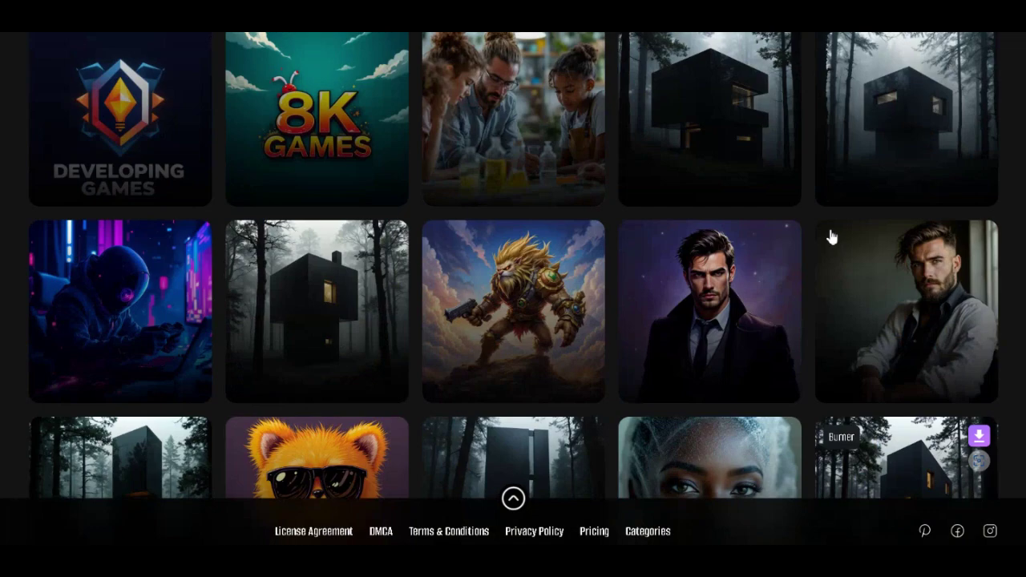
{"action": "scroll", "coordinate": [831, 244], "scroll_direction": "up", "scroll_amount": 10}
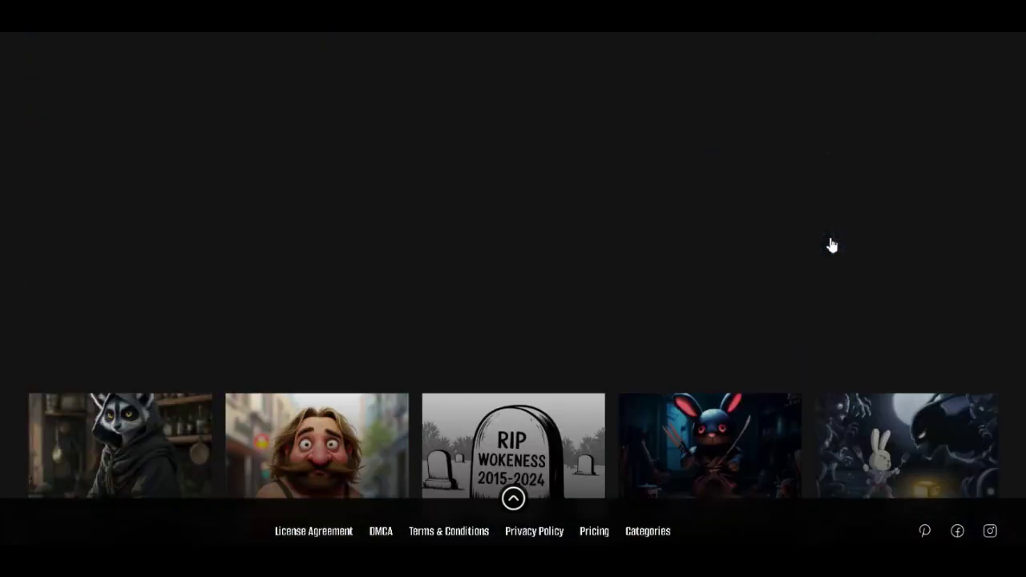
{"action": "scroll", "coordinate": [831, 244], "scroll_direction": "up", "scroll_amount": 10}
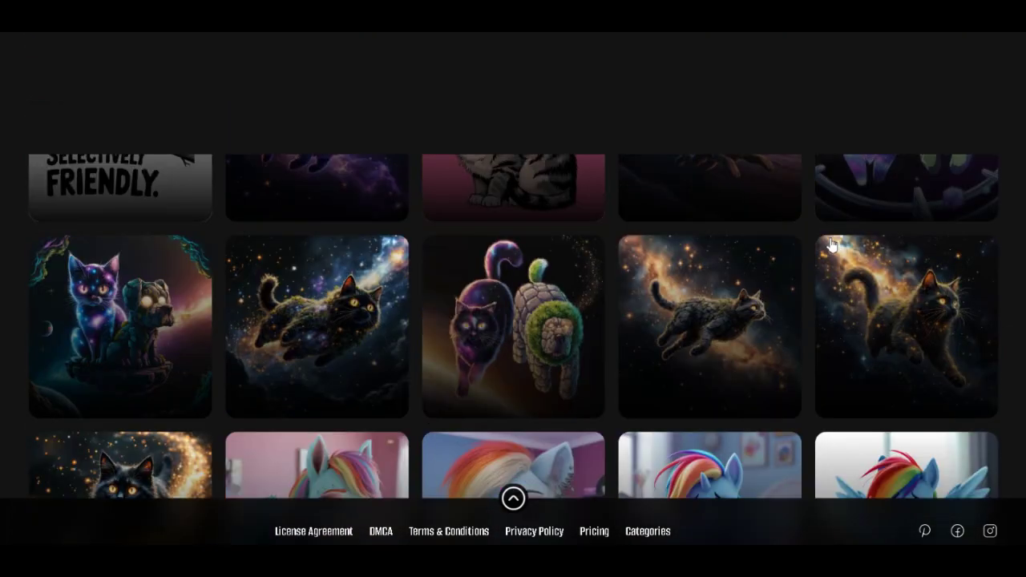
{"action": "scroll", "coordinate": [831, 245], "scroll_direction": "up", "scroll_amount": 10}
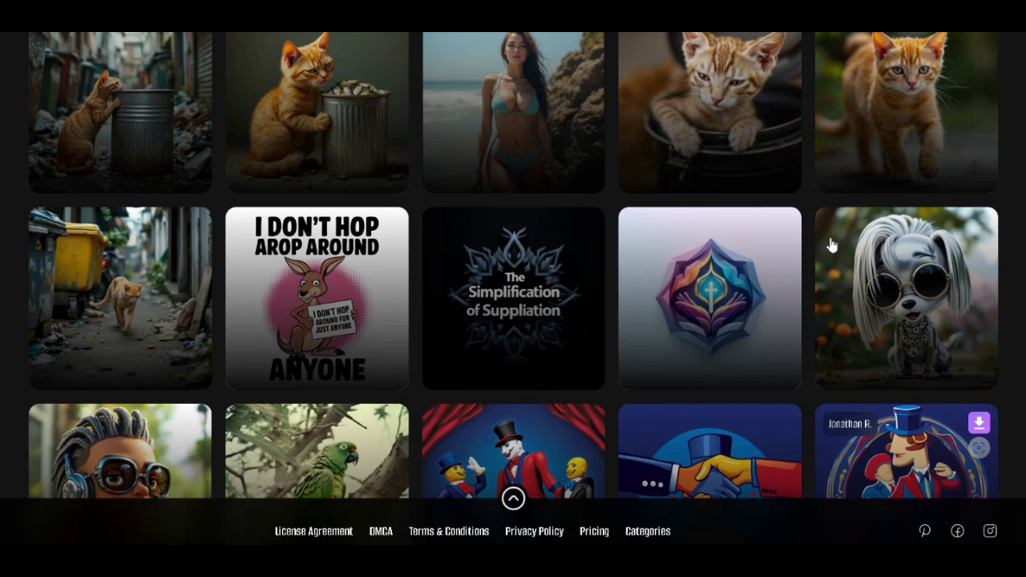
{"action": "scroll", "coordinate": [831, 248], "scroll_direction": "up", "scroll_amount": 10}
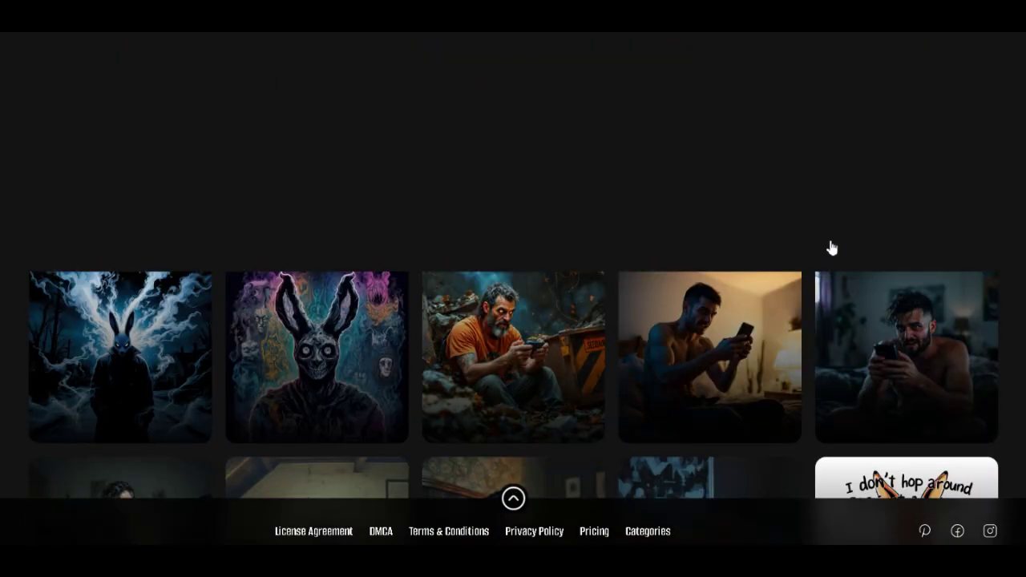
{"action": "scroll", "coordinate": [831, 247], "scroll_direction": "up", "scroll_amount": 5}
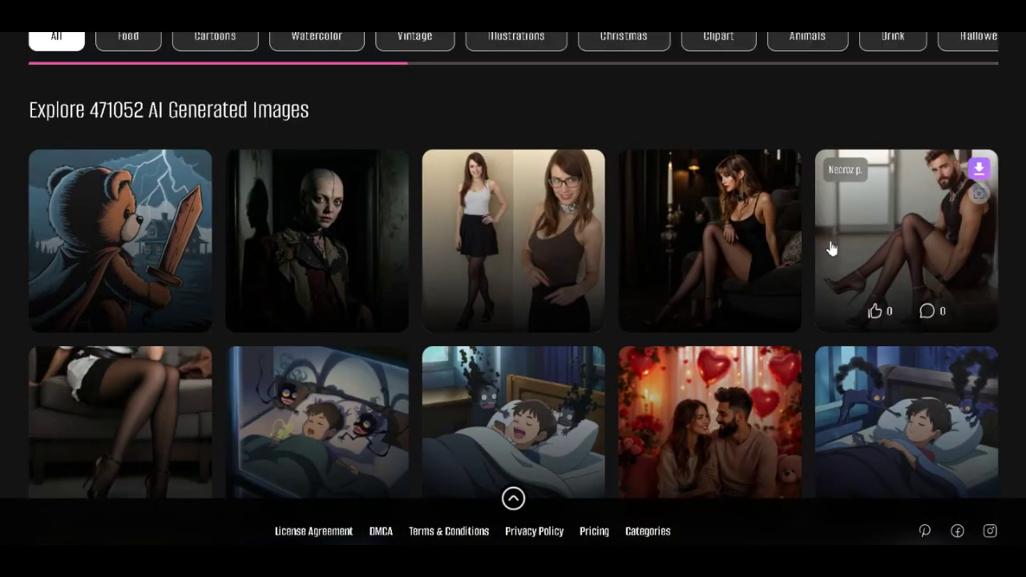
{"action": "scroll", "coordinate": [783, 142], "scroll_direction": "up", "scroll_amount": 1}
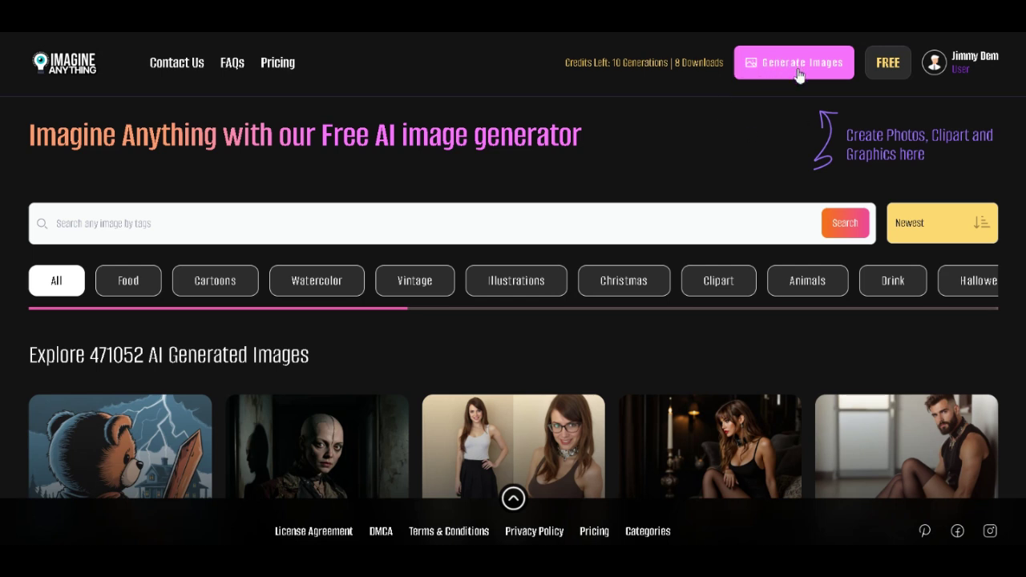
Generate an image from the pasted sunrise mountain-lake prompt with smoking cabin and deer
{"action": "left_click", "coordinate": [783, 76]}
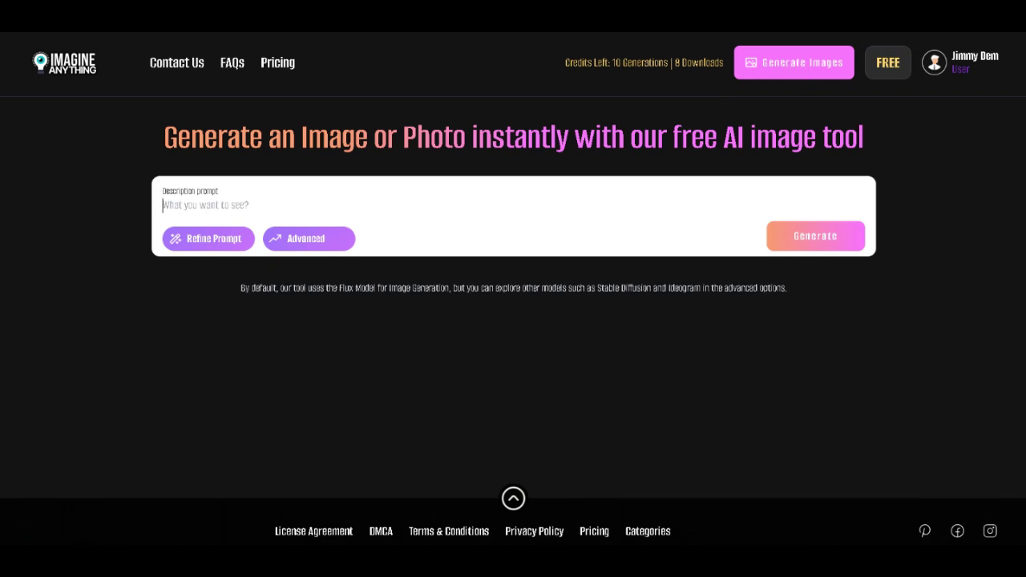
{"action": "type", "text": "A breathtaking mountain landscape at sunrise, with golden rays illuminating a serene lake reflecting the snowy peaks. In the foreground, a cozy wooden cabin with smoke rising from its chimney sits surrounded by colorful wildflowers. A family of deer grazes nearby, adding a peaceful, harmonious touch to the scene. The sky is a vibrant mix of orange, pink, and purple hues, creating a tranquil yet captivating atmosphere that invites viewers to dream of an escape into nature.\""}
{"action": "scroll", "coordinate": [308, 270], "scroll_direction": "down", "scroll_amount": 2}
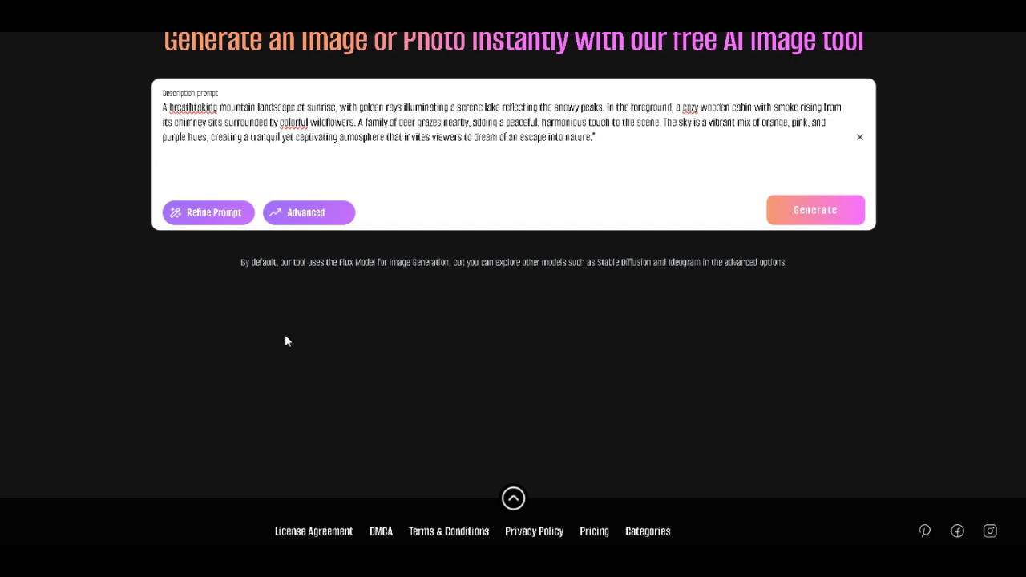
{"action": "left_click", "coordinate": [796, 210]}
Open the generated mountain-lake image in the image editor
{"action": "scroll", "coordinate": [647, 256], "scroll_direction": "down", "scroll_amount": 2}
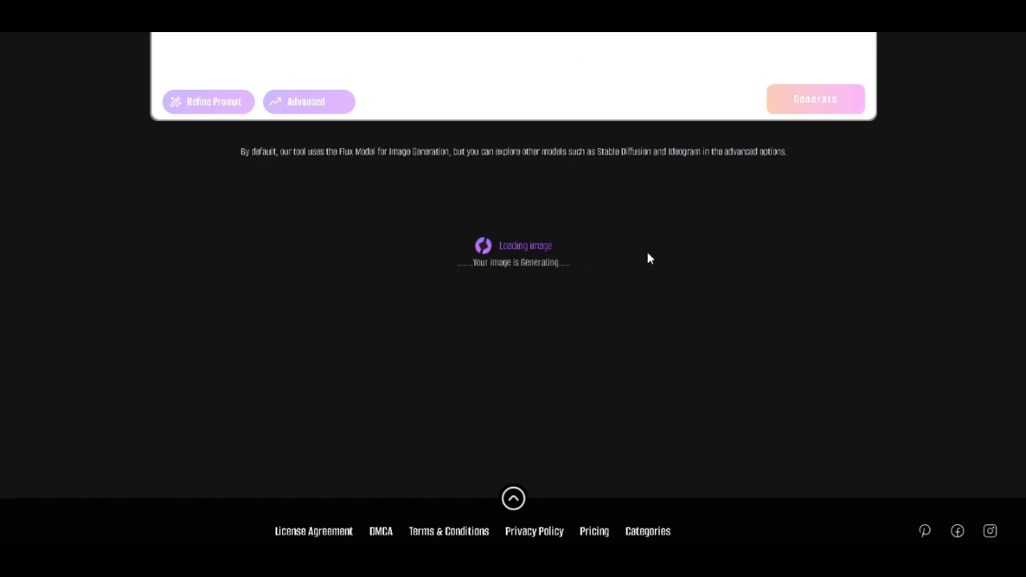
{"action": "scroll", "coordinate": [647, 256], "scroll_direction": "up", "scroll_amount": 4}
{"action": "scroll", "coordinate": [648, 258], "scroll_direction": "down", "scroll_amount": 4}
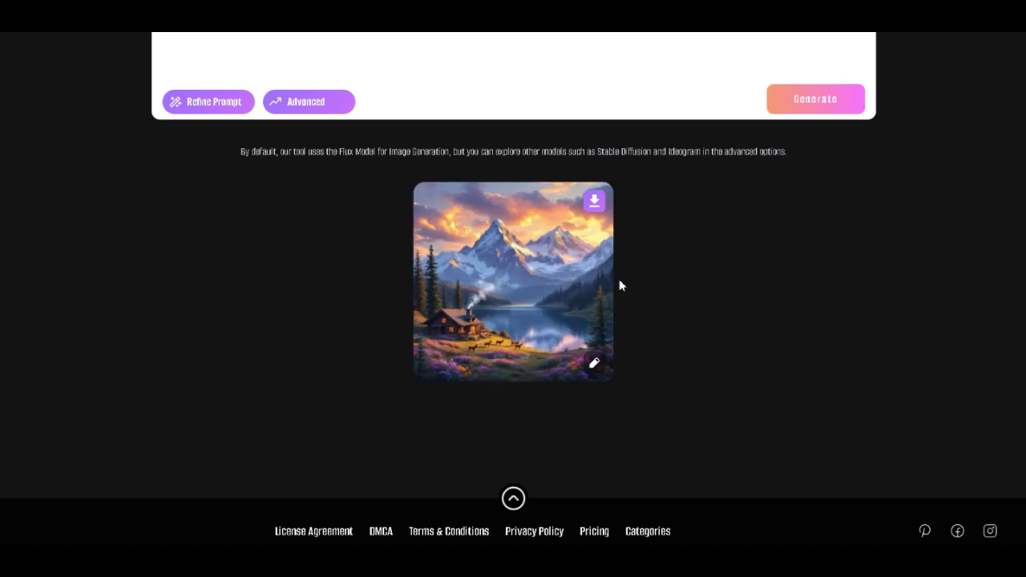
{"action": "mouse_move", "coordinate": [597, 276]}
{"action": "scroll", "coordinate": [597, 278], "scroll_direction": "up", "scroll_amount": 2}
{"action": "scroll", "coordinate": [836, 232], "scroll_direction": "up", "scroll_amount": 2}
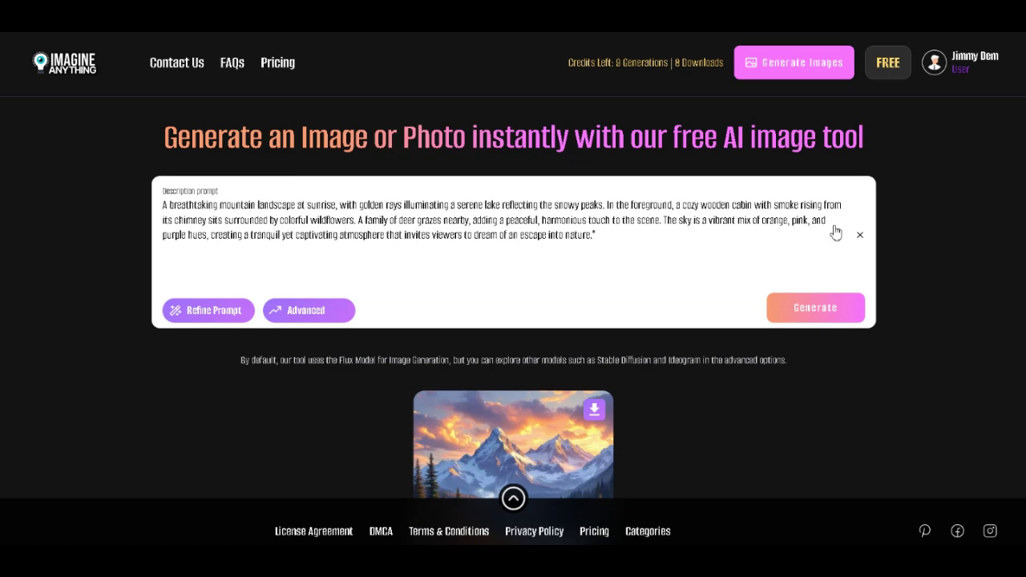
{"action": "scroll", "coordinate": [836, 226], "scroll_direction": "down", "scroll_amount": 3}
{"action": "scroll", "coordinate": [834, 229], "scroll_direction": "up", "scroll_amount": 3}
{"action": "scroll", "coordinate": [545, 338], "scroll_direction": "down", "scroll_amount": 2}
{"action": "left_click", "coordinate": [547, 339]}
{"action": "scroll", "coordinate": [529, 295], "scroll_direction": "up", "scroll_amount": 1}
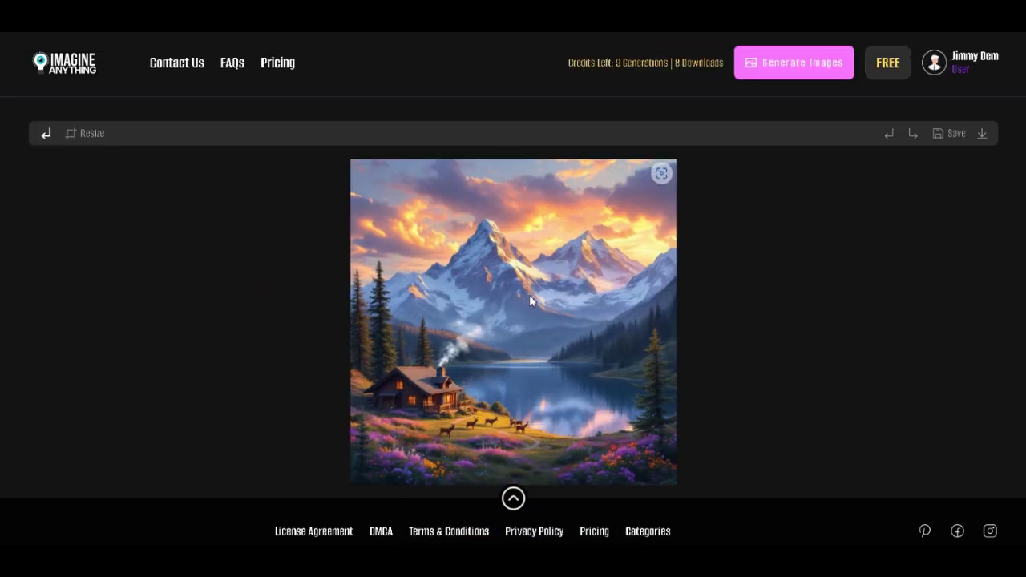
{"action": "scroll", "coordinate": [529, 294], "scroll_direction": "down", "scroll_amount": 1}
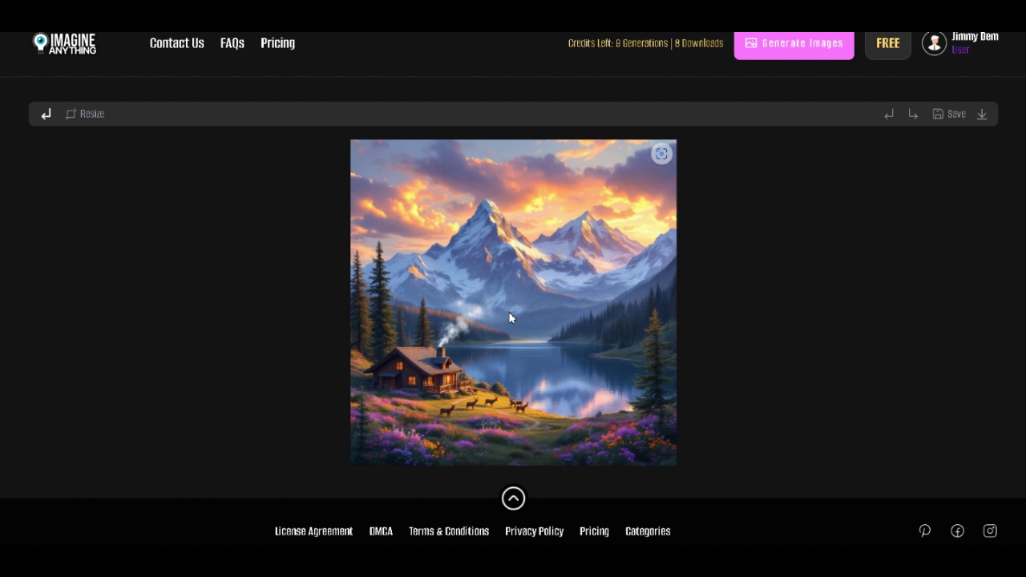
Paste the coastal marketplace prompt and raise the Flux Steps value above 25
{"action": "left_click", "coordinate": [275, 195]}
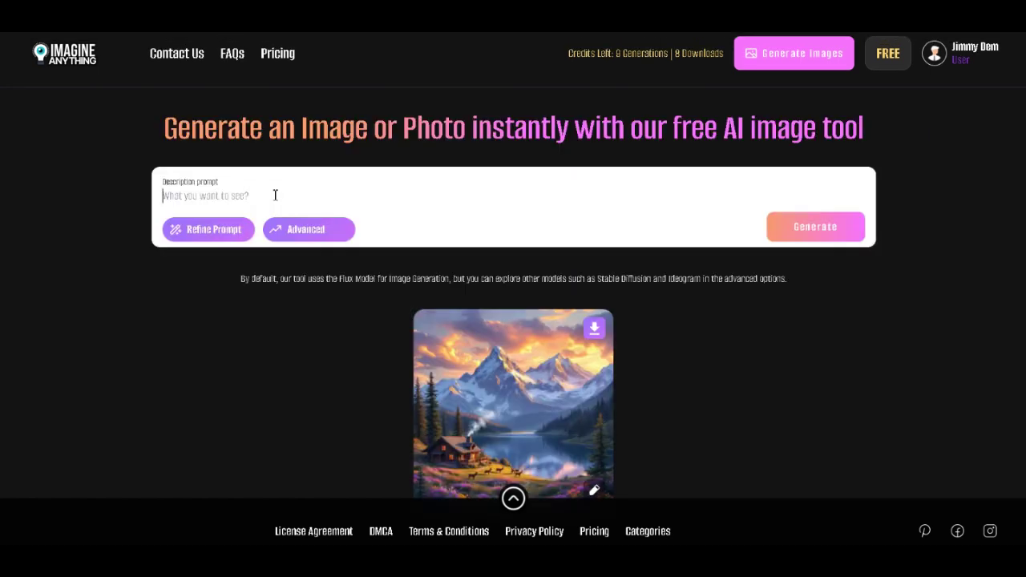
{"action": "type", "text": "\"A lively marketplace in a small coastal town at sunset, bustling with energy. Brightly colored stalls overflow with fresh fruits, vegetables, and handmade crafts, while lanterns strung overhead cast a warm glow. Children run joyfully with balloons, and a street musician plays a violin, surrounded by an audience clapping along. In the background, a view of calm ocean waves sparkles in the fading sunlight, and small fishing boats rest at the dock. The atmosphere feels vibrant, inviting, and full of life.\""}
{"action": "left_click", "coordinate": [286, 257]}
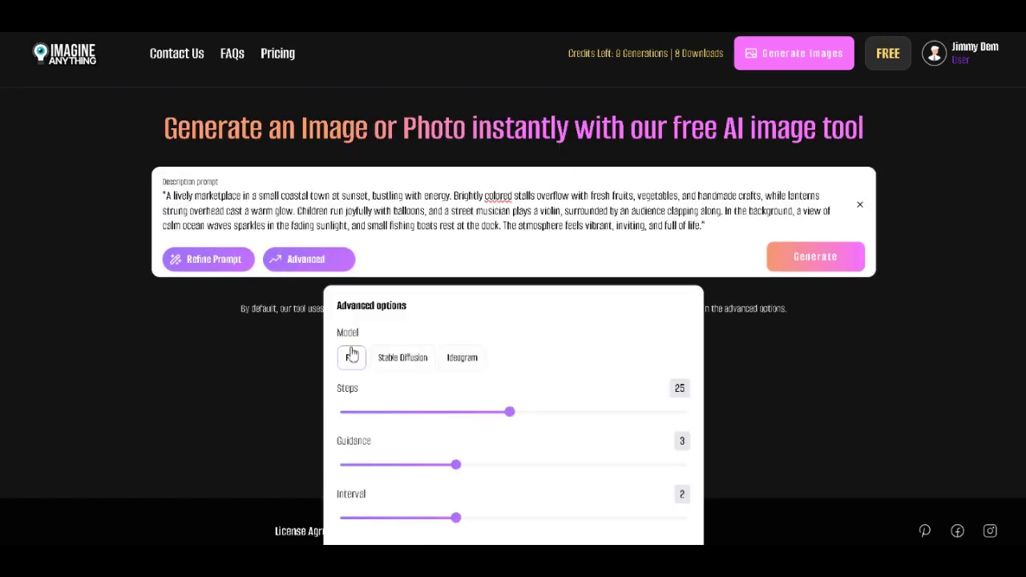
{"action": "scroll", "coordinate": [396, 318], "scroll_direction": "down", "scroll_amount": 2}
{"action": "left_click_drag", "start_coordinate": [511, 257], "coordinate": [542, 262]}
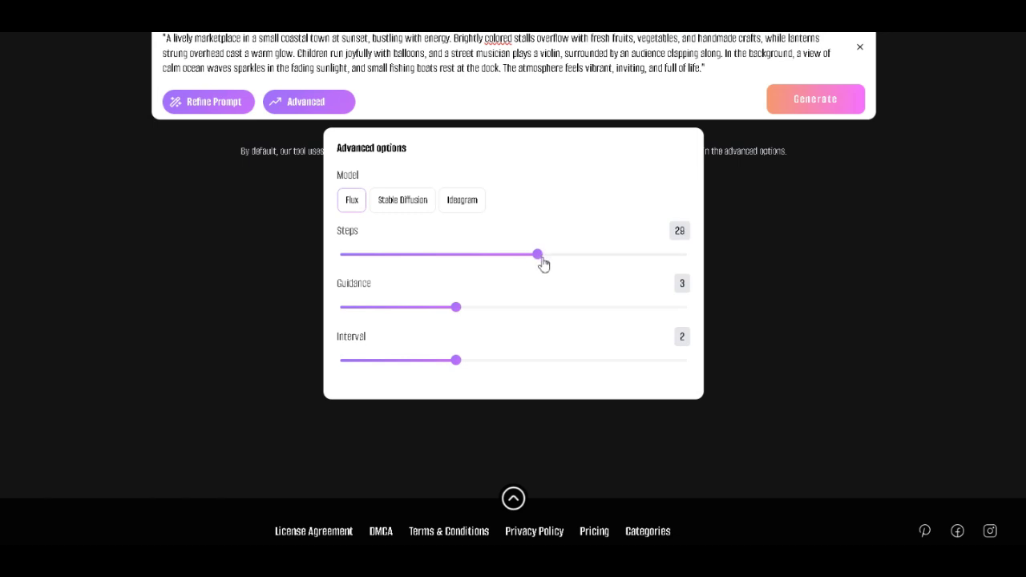
Switch to Stable Diffusion and try 2, then 4, then back to 1 sample
{"action": "scroll", "coordinate": [529, 268], "scroll_direction": "up", "scroll_amount": 2}
{"action": "left_click", "coordinate": [392, 367]}
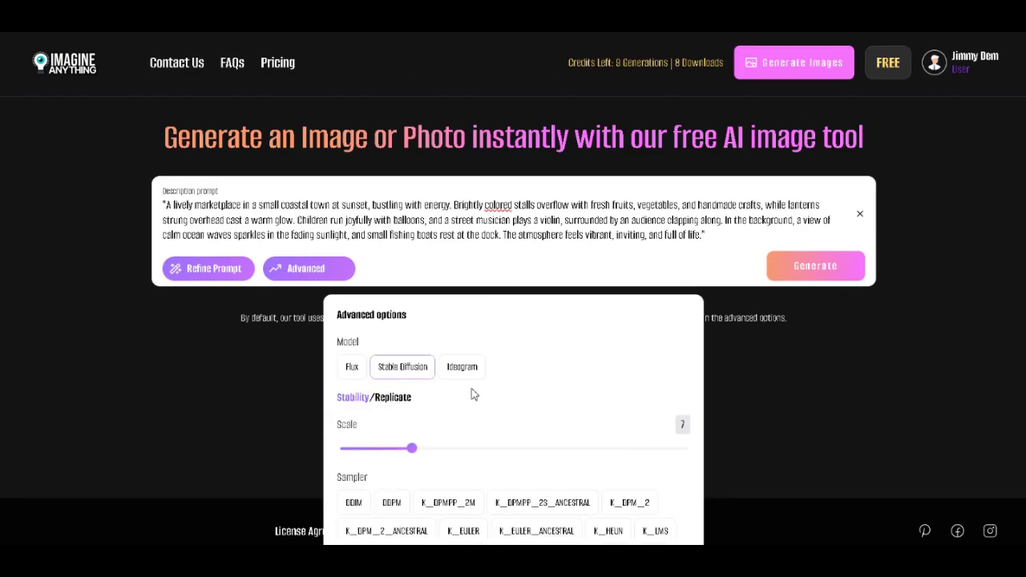
{"action": "scroll", "coordinate": [473, 394], "scroll_direction": "down", "scroll_amount": 3}
{"action": "left_click", "coordinate": [468, 322]}
{"action": "left_click", "coordinate": [641, 317]}
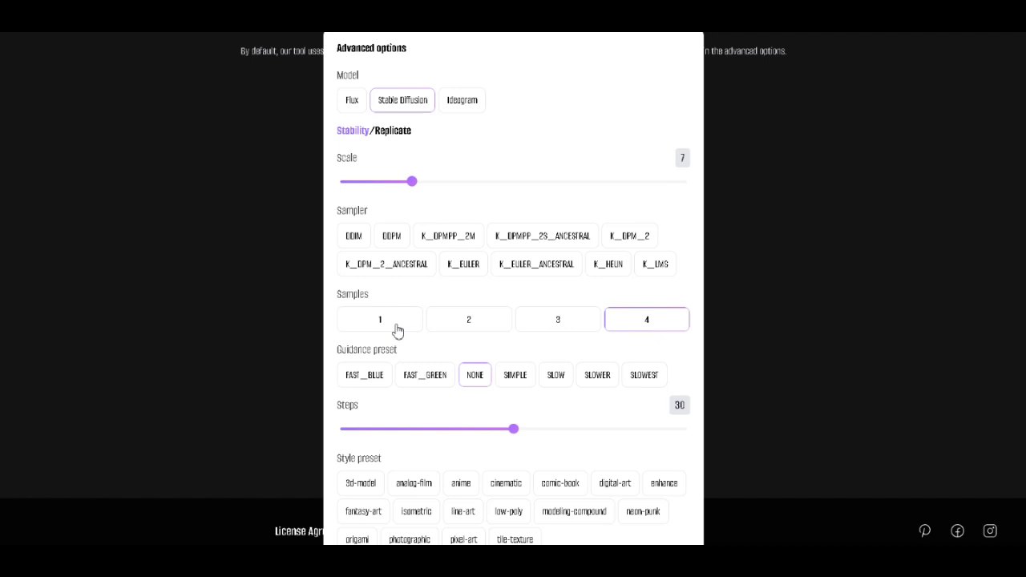
{"action": "left_click", "coordinate": [396, 329]}
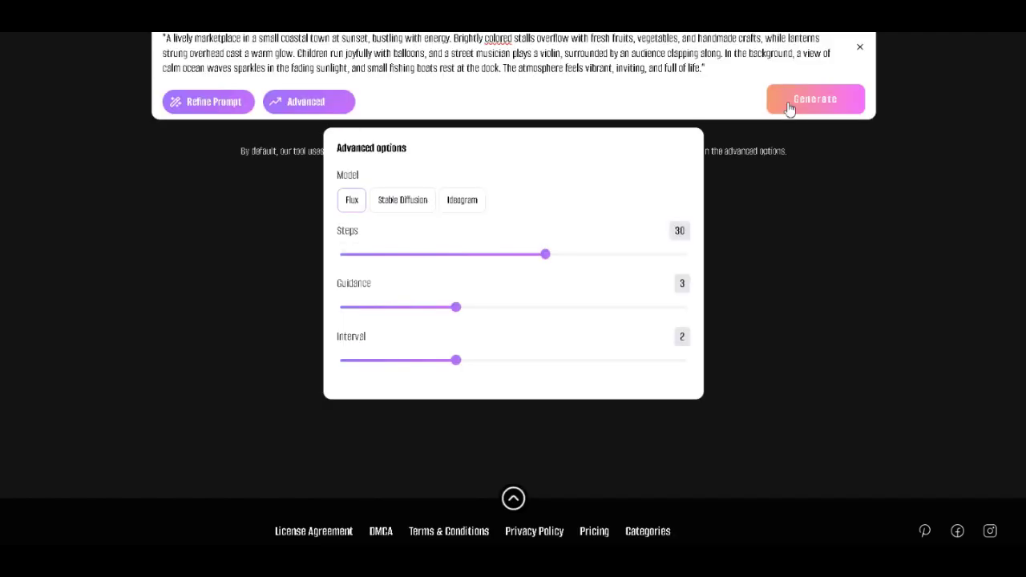
Generate the coastal marketplace image from the current prompt and Flux settings
{"action": "left_click", "coordinate": [790, 108]}
{"action": "scroll", "coordinate": [251, 325], "scroll_direction": "up", "scroll_amount": 2}
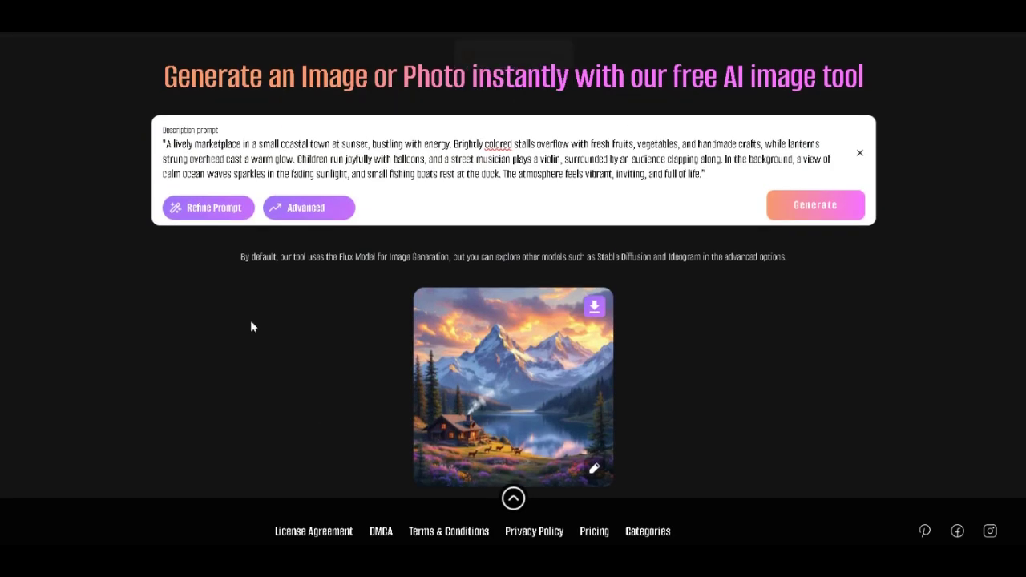
{"action": "left_click", "coordinate": [826, 207]}
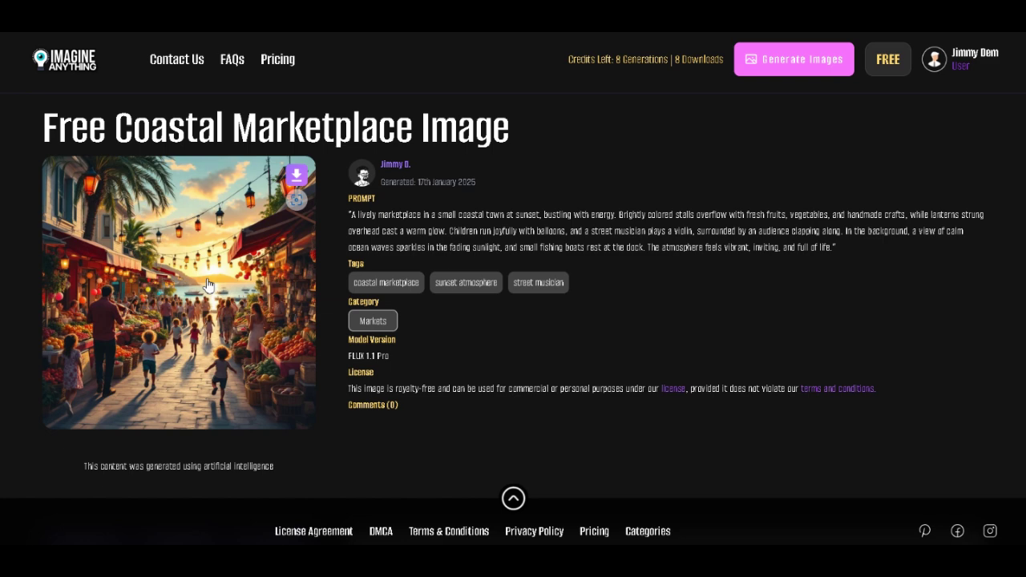
Check the model version and prompt text, then enlarge the coastal marketplace image
{"action": "double_click", "coordinate": [383, 355]}
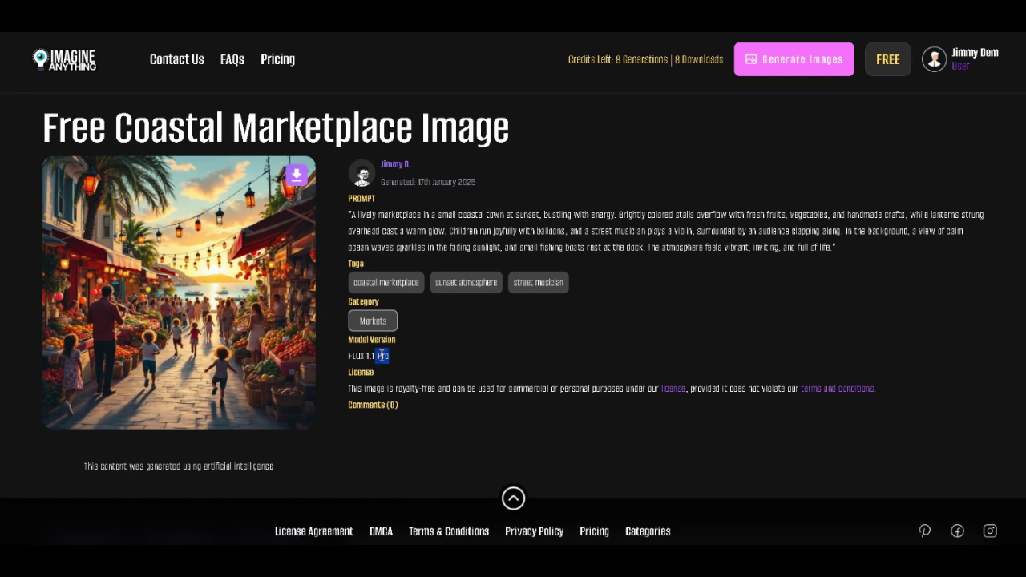
{"action": "left_click", "coordinate": [406, 376]}
{"action": "scroll", "coordinate": [165, 344], "scroll_direction": "down", "scroll_amount": 1}
{"action": "scroll", "coordinate": [149, 176], "scroll_direction": "up", "scroll_amount": 1}
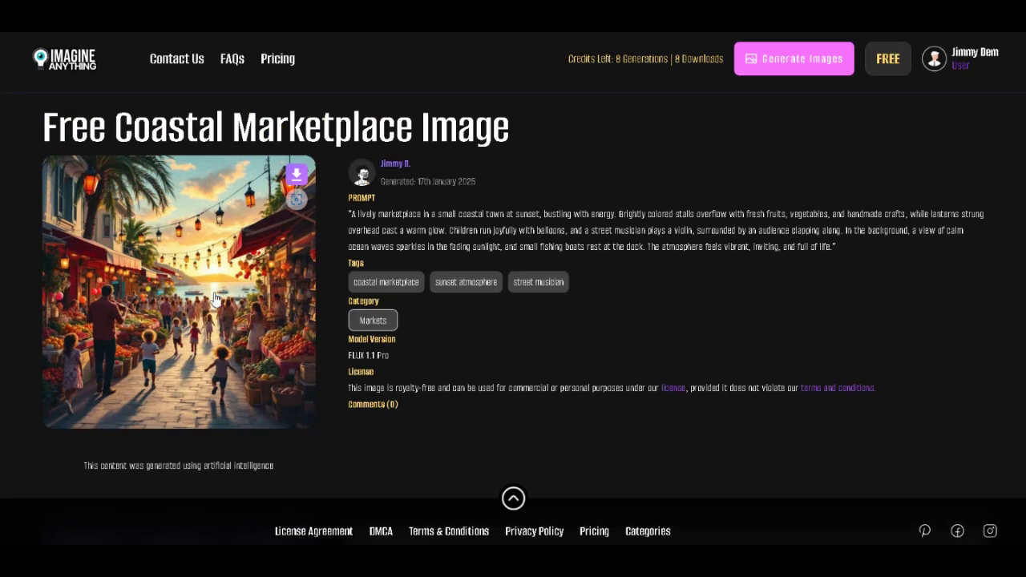
{"action": "left_click_drag", "start_coordinate": [350, 214], "coordinate": [904, 213]}
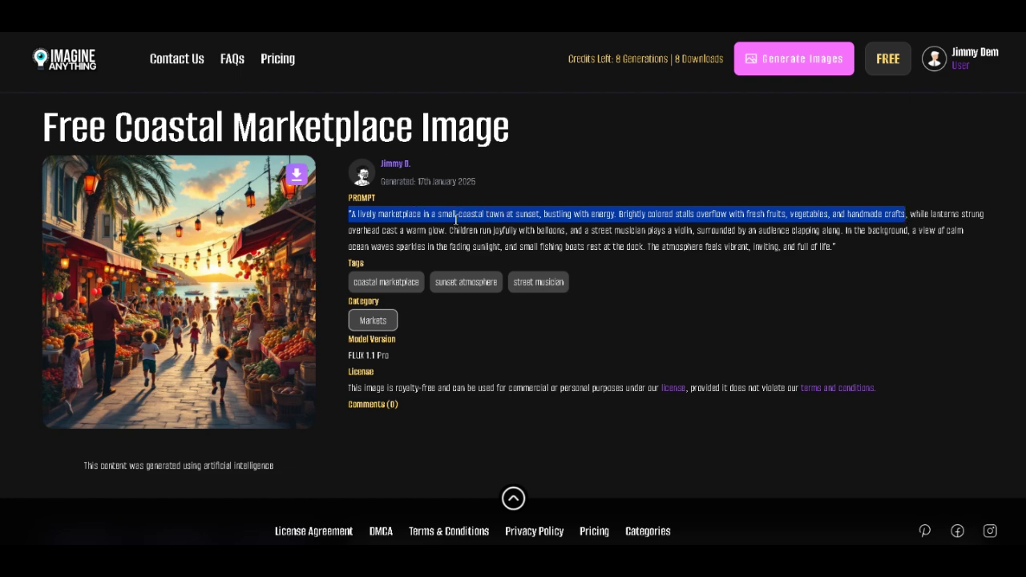
{"action": "left_click", "coordinate": [166, 330]}
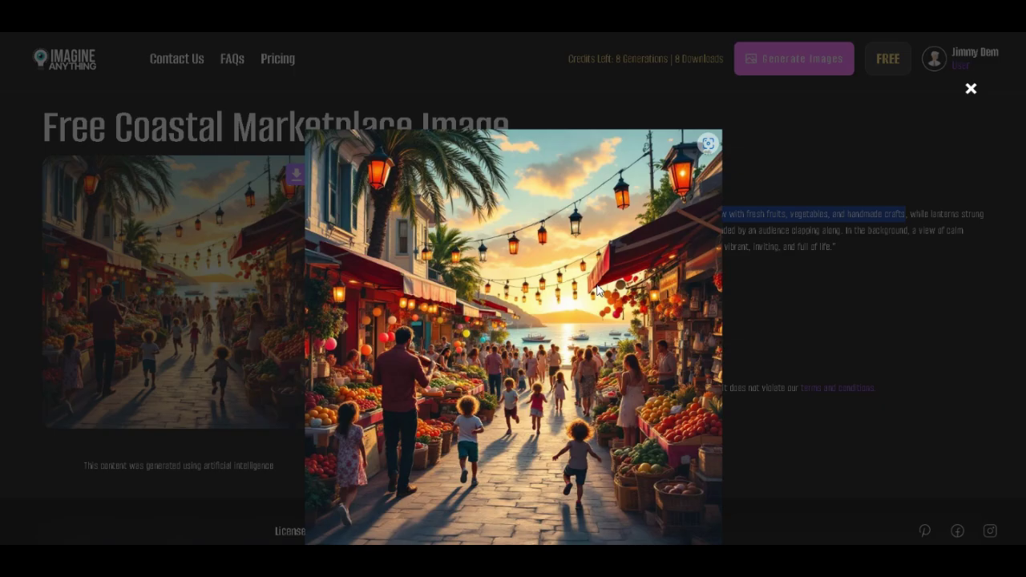
View the enlarged marketplace image, then dismiss the preview to return to its details page
{"action": "left_click", "coordinate": [837, 253]}
{"action": "left_click", "coordinate": [172, 293]}
{"action": "left_click", "coordinate": [838, 251]}
{"action": "left_click", "coordinate": [506, 309]}
{"action": "left_click", "coordinate": [836, 251]}
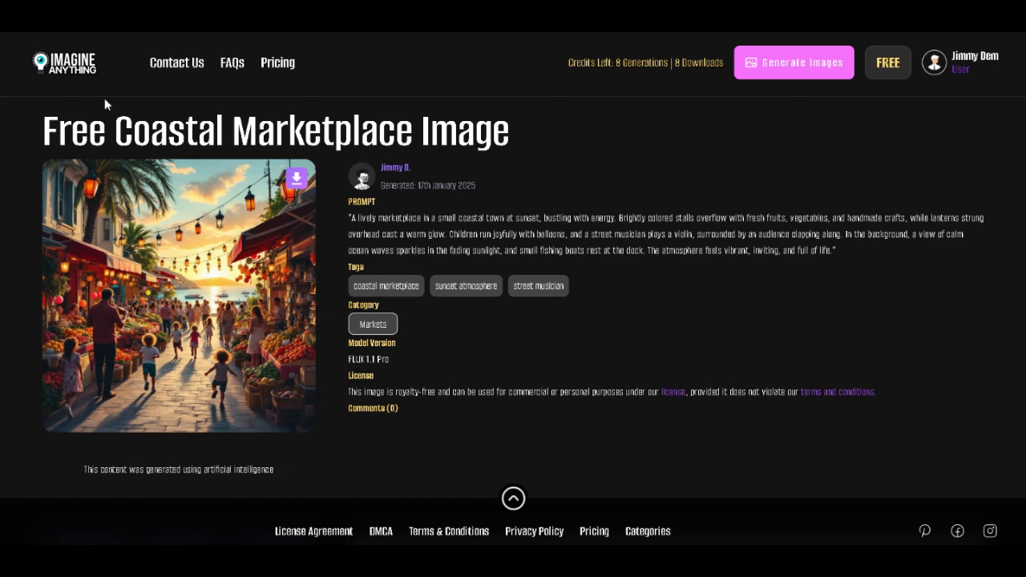
Return to the image generator and clear the prefilled marketplace prompt
{"action": "scroll", "coordinate": [316, 291], "scroll_direction": "down", "scroll_amount": 2}
{"action": "scroll", "coordinate": [315, 291], "scroll_direction": "up", "scroll_amount": 2}
{"action": "mouse_move", "coordinate": [315, 254]}
{"action": "left_click", "coordinate": [793, 64]}
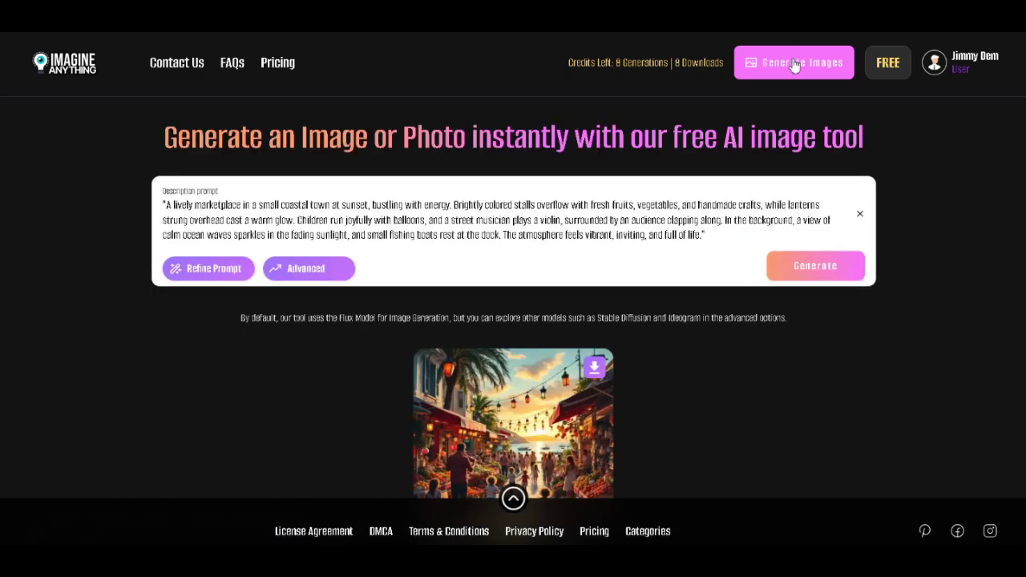
{"action": "left_click", "coordinate": [860, 218]}
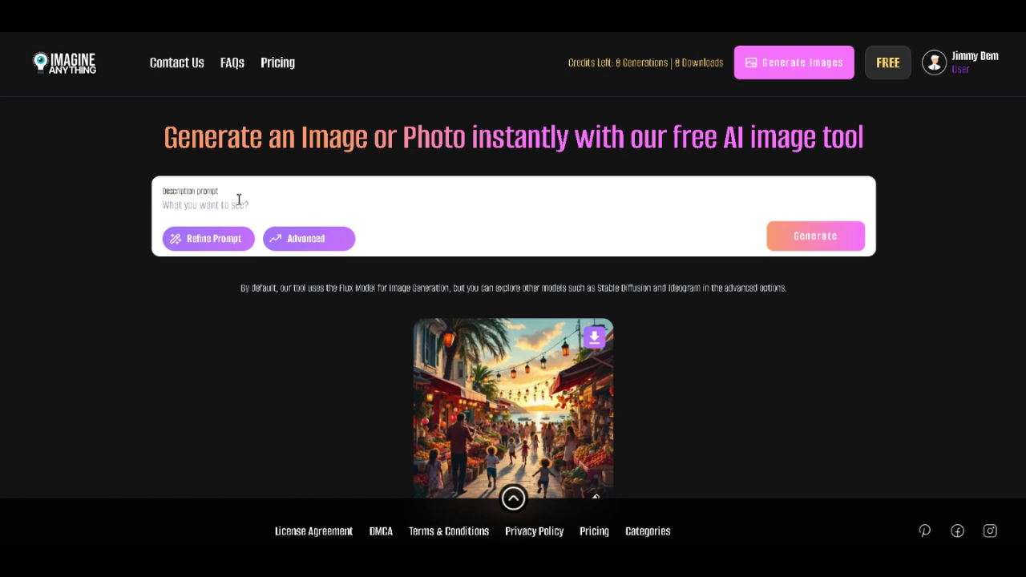
Generate from the pasted golden-hour savannah prompt with acacia tree, elephants and lion
{"action": "type", "text": "A majestic African savannah at golden hour, with a lone acacia tree silhouetted against the setting sun. A herd of elephants walks gracefully across the scene, their shadows stretching across the tall grass. In the distance, a lion stands atop a rocky outcrop, surveying the horizon. The sky is a vibrant mix of orange, red, and purple hues, blending seamlessly into the calm blue of twilight. The scene radiates tranquility, strength, and the timeless beauty of nature.\""}
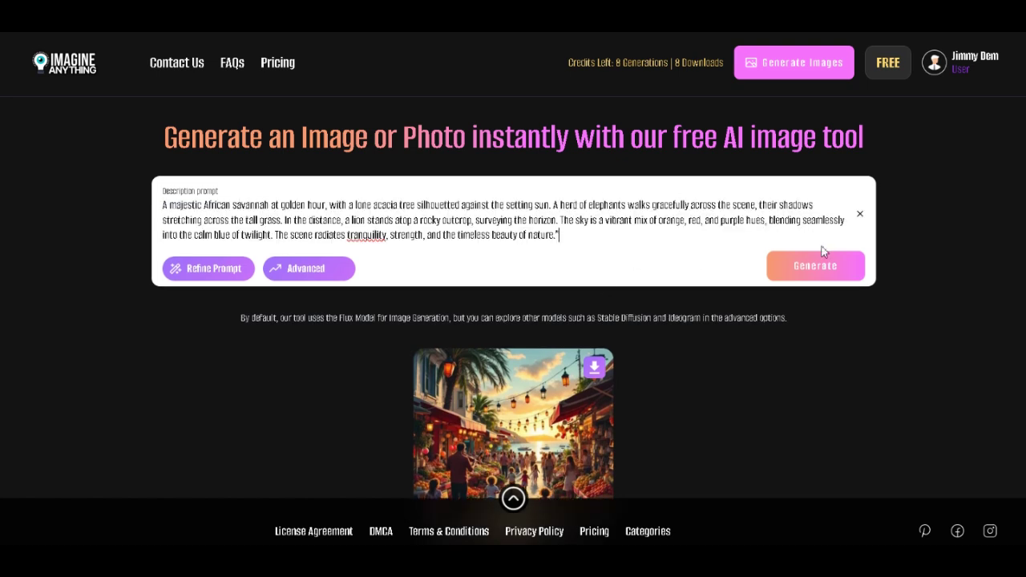
{"action": "left_click", "coordinate": [814, 268]}
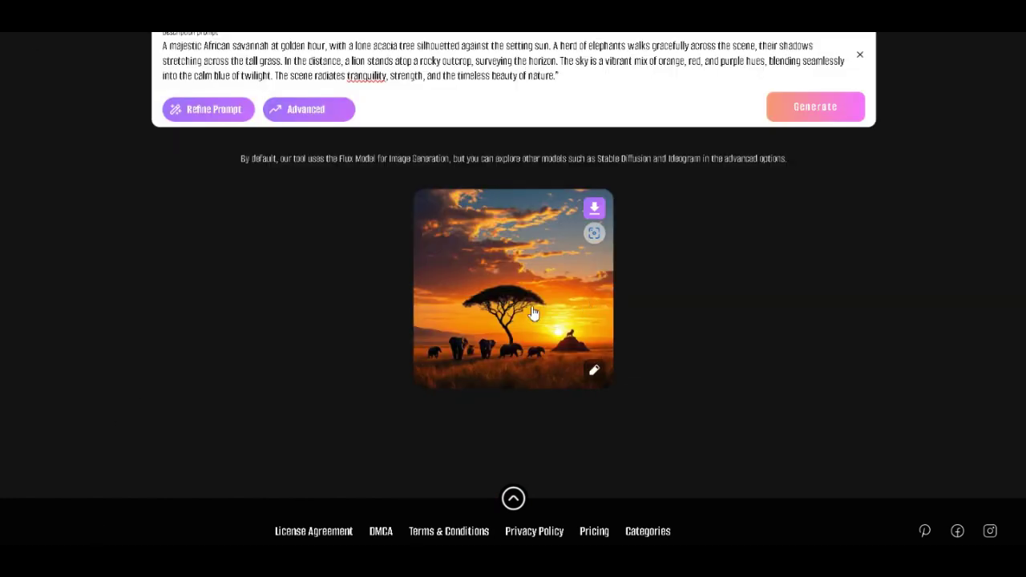
{"action": "scroll", "coordinate": [533, 312], "scroll_direction": "up", "scroll_amount": 1}
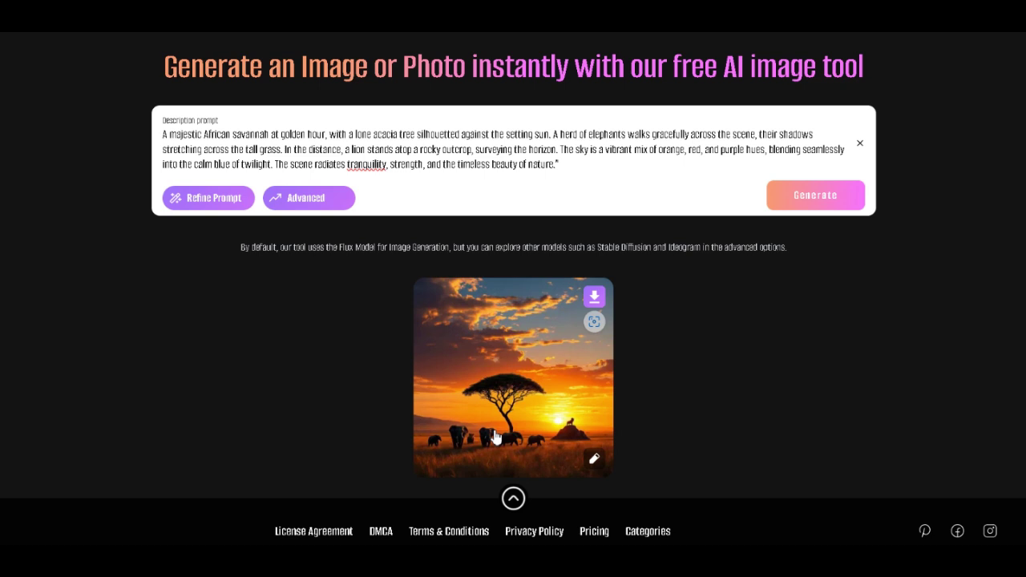
In Advanced options, pick Stable Diffusion, 2 samples and the cinematic style preset
{"action": "left_click", "coordinate": [305, 198]}
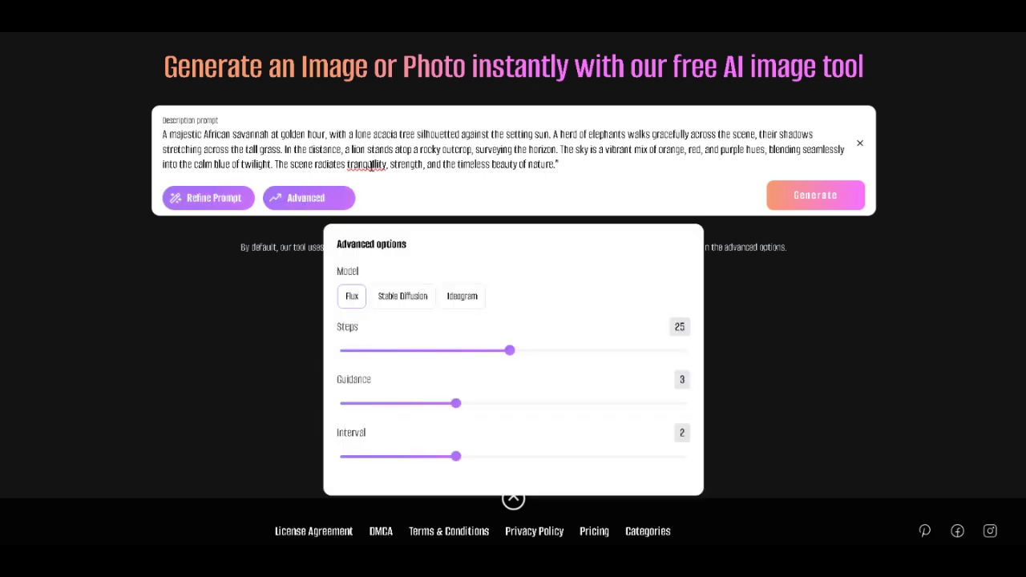
{"action": "left_click", "coordinate": [403, 297]}
{"action": "scroll", "coordinate": [401, 412], "scroll_direction": "down", "scroll_amount": 3}
{"action": "left_click", "coordinate": [473, 321]}
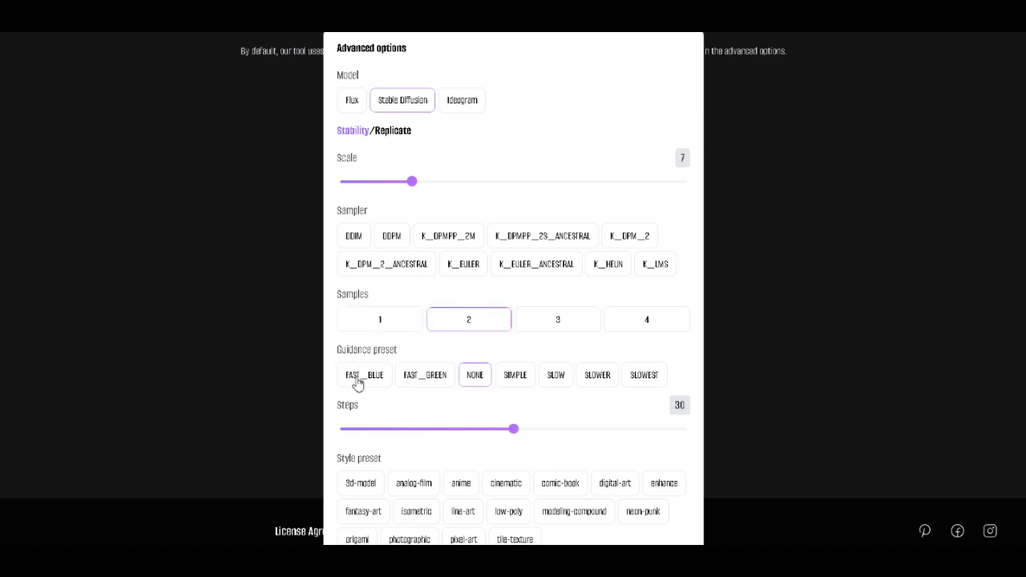
{"action": "left_click", "coordinate": [503, 487]}
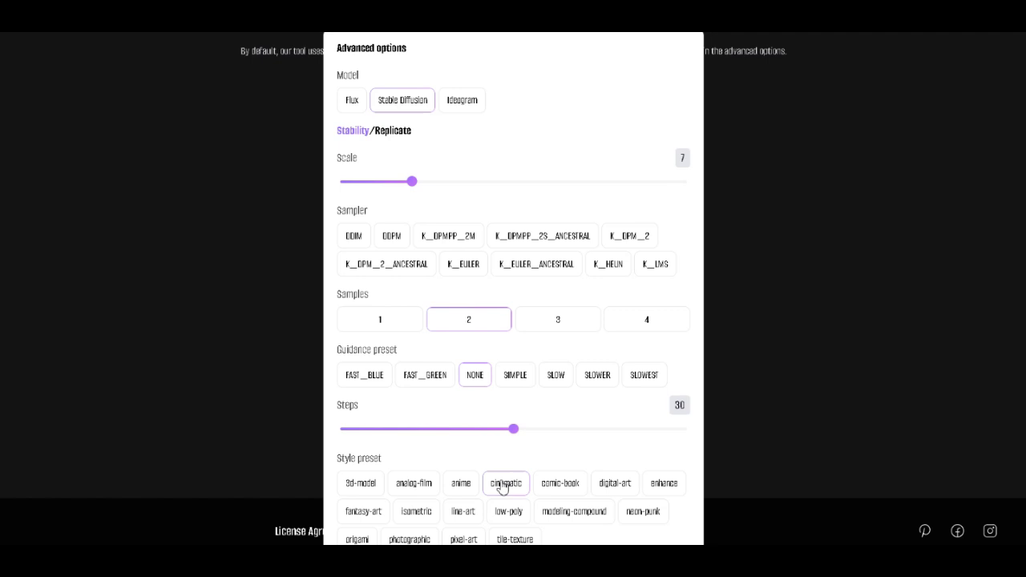
Generate with the Stable Diffusion settings and review the two savannah sunset images
{"action": "left_click", "coordinate": [797, 165]}
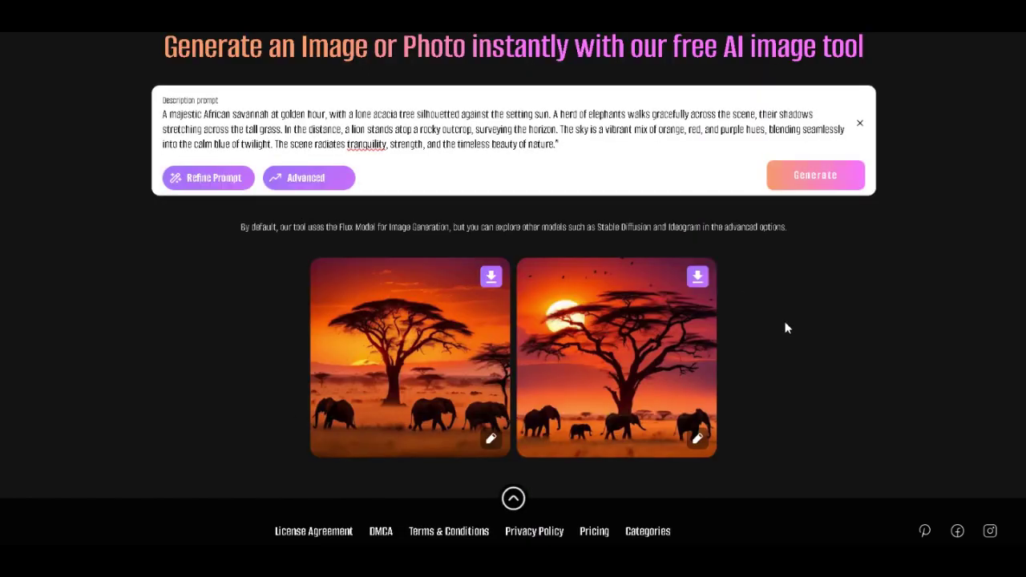
{"action": "scroll", "coordinate": [785, 328], "scroll_direction": "up", "scroll_amount": 1}
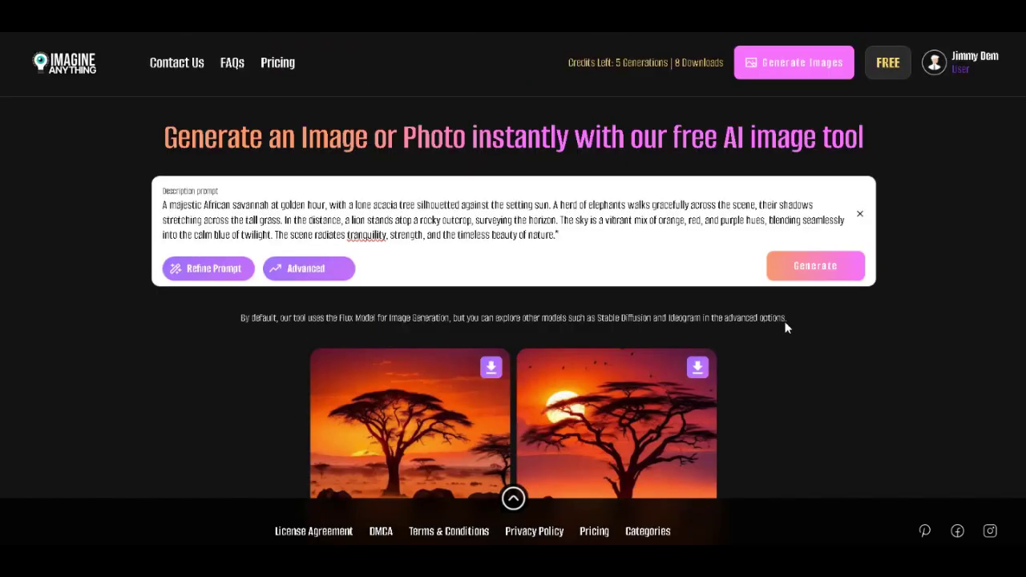
{"action": "scroll", "coordinate": [786, 323], "scroll_direction": "down", "scroll_amount": 2}
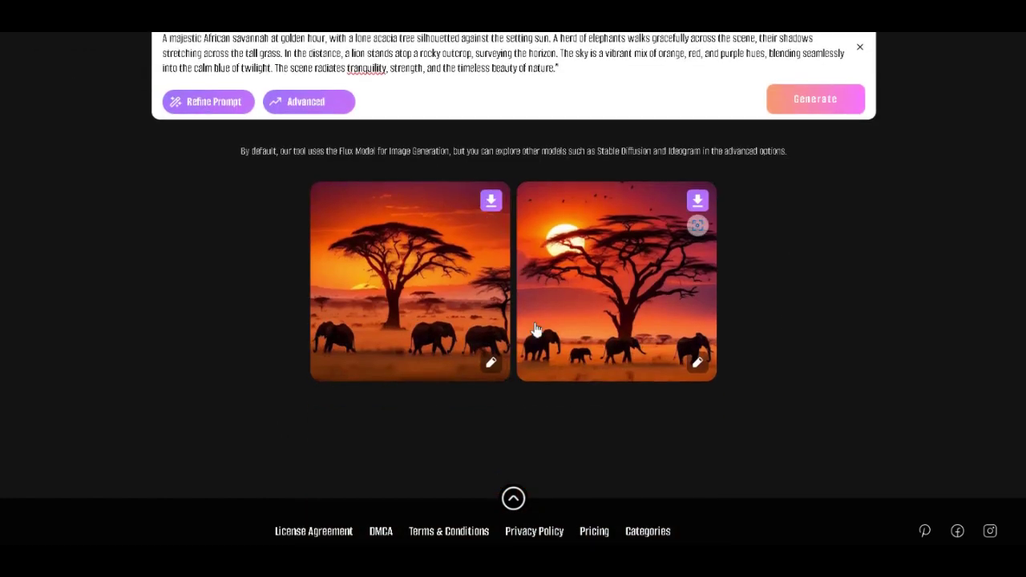
{"action": "scroll", "coordinate": [453, 330], "scroll_direction": "up", "scroll_amount": 1}
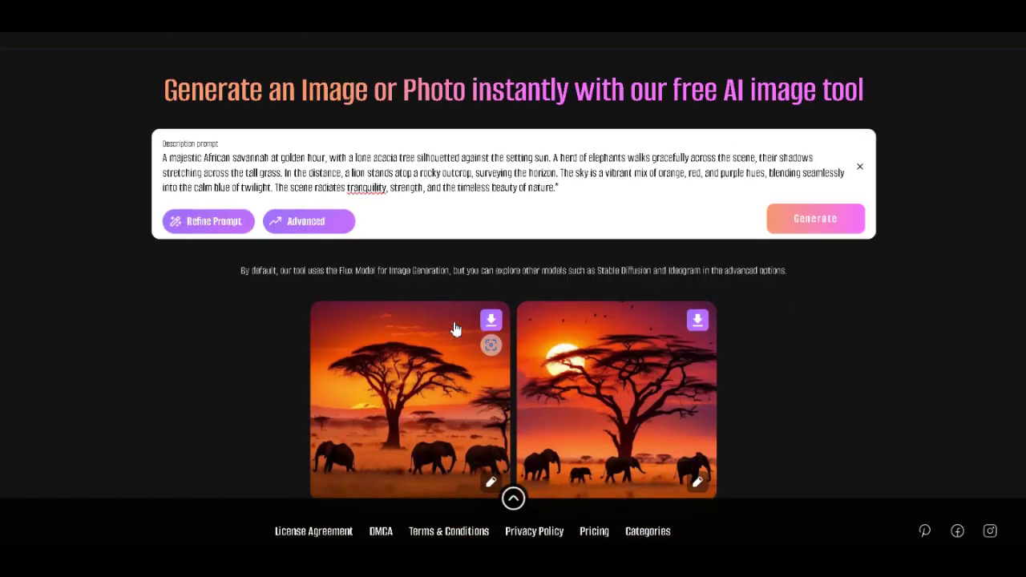
{"action": "scroll", "coordinate": [499, 378], "scroll_direction": "down", "scroll_amount": 2}
{"action": "scroll", "coordinate": [531, 309], "scroll_direction": "up", "scroll_amount": 1}
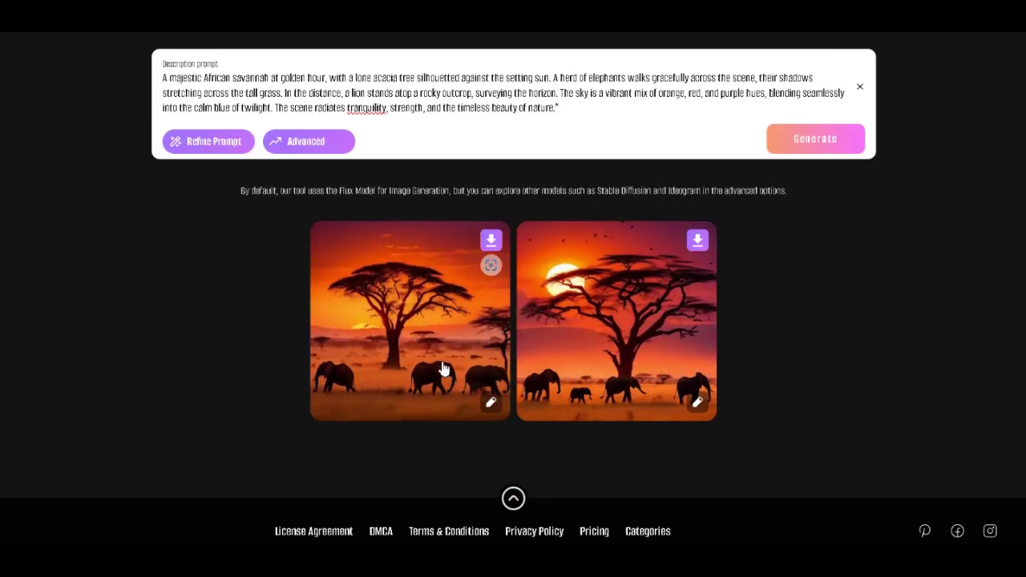
{"action": "scroll", "coordinate": [420, 313], "scroll_direction": "up", "scroll_amount": 1}
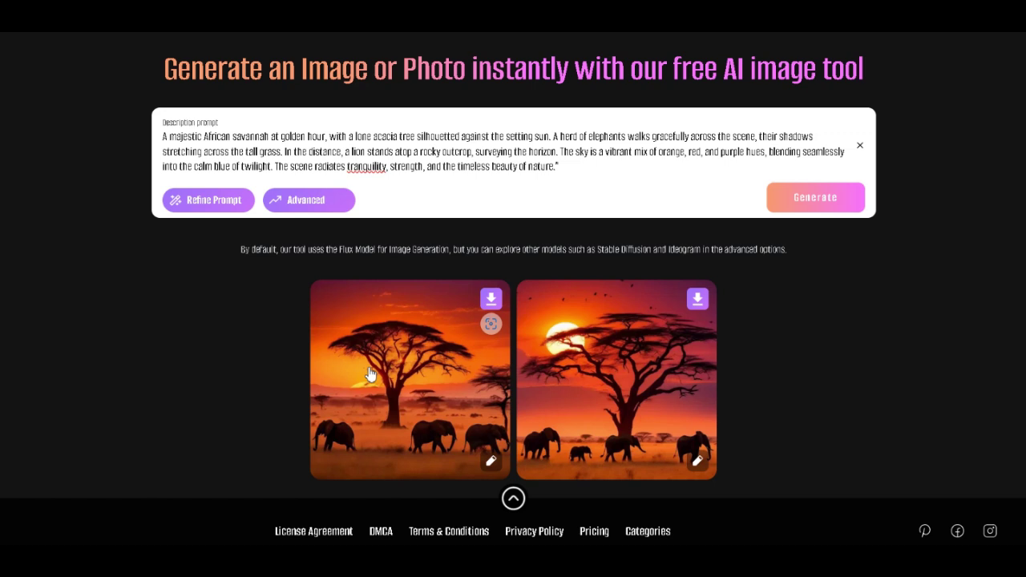
Switch the model to Ideogram with the REALISTIC style type and generate the savannah image
{"action": "left_click", "coordinate": [346, 200]}
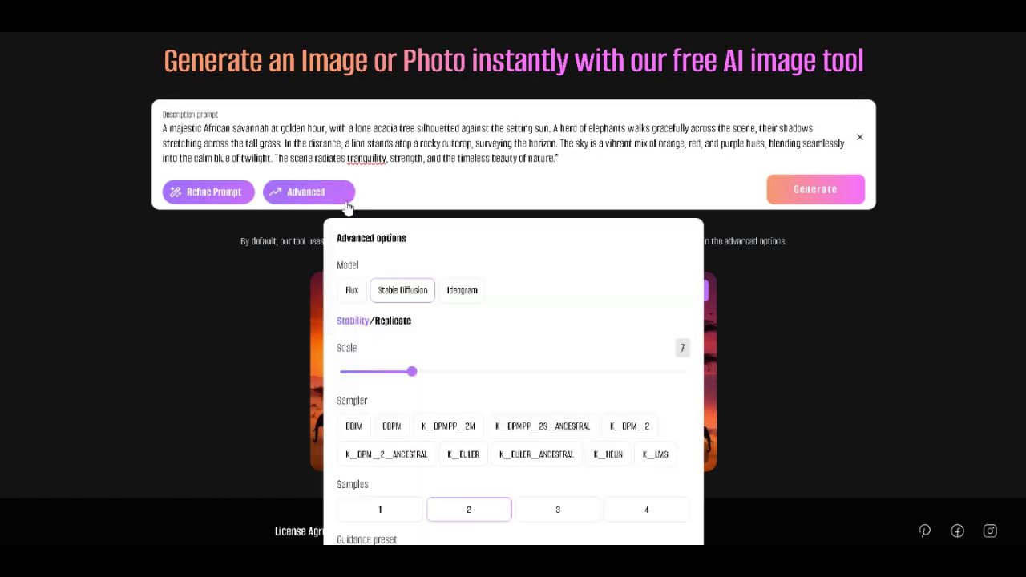
{"action": "left_click_drag", "start_coordinate": [480, 293], "coordinate": [465, 293]}
{"action": "left_click", "coordinate": [461, 298]}
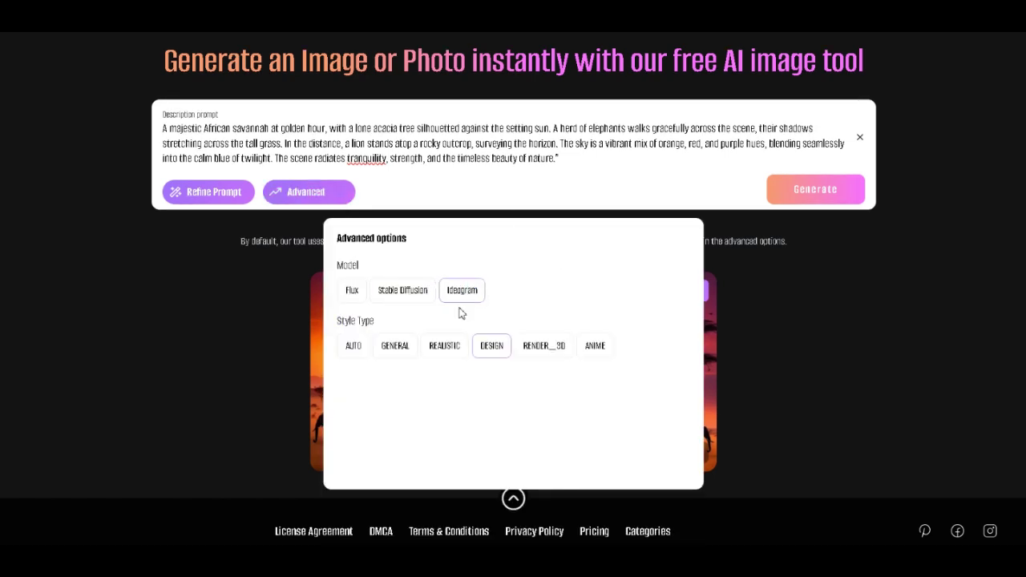
{"action": "scroll", "coordinate": [420, 333], "scroll_direction": "down", "scroll_amount": 1}
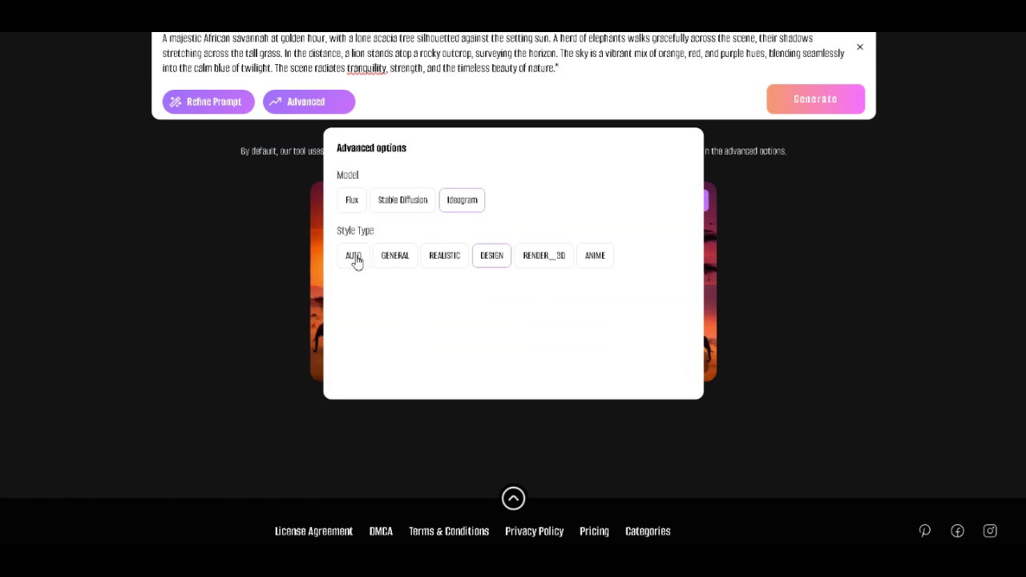
{"action": "left_click", "coordinate": [453, 257]}
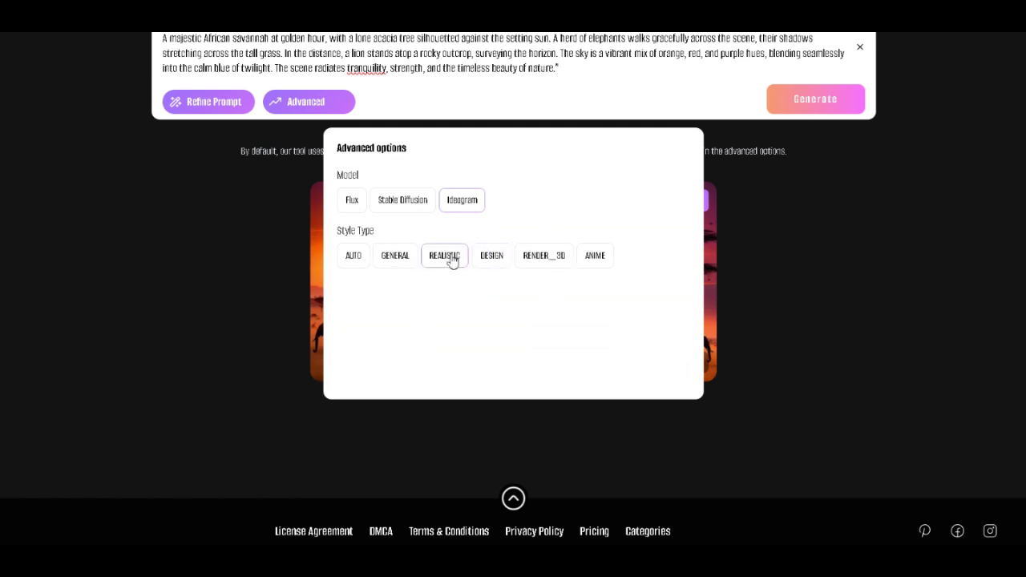
{"action": "left_click", "coordinate": [839, 104]}
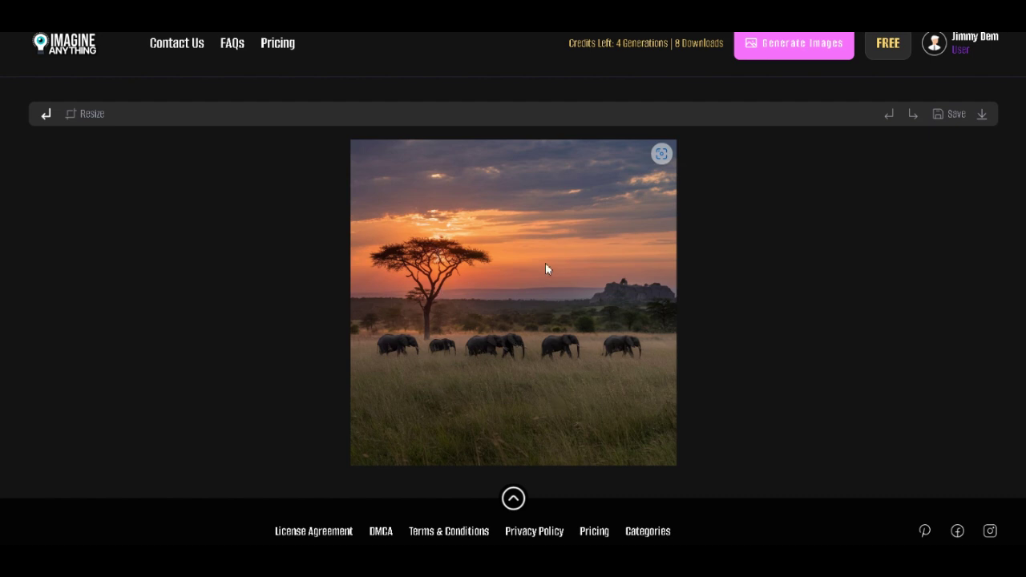
Apply a wide crop, then a tall crop, to the elephant savannah image
{"action": "left_click", "coordinate": [86, 113]}
{"action": "left_click", "coordinate": [140, 209]}
{"action": "left_click", "coordinate": [140, 252]}
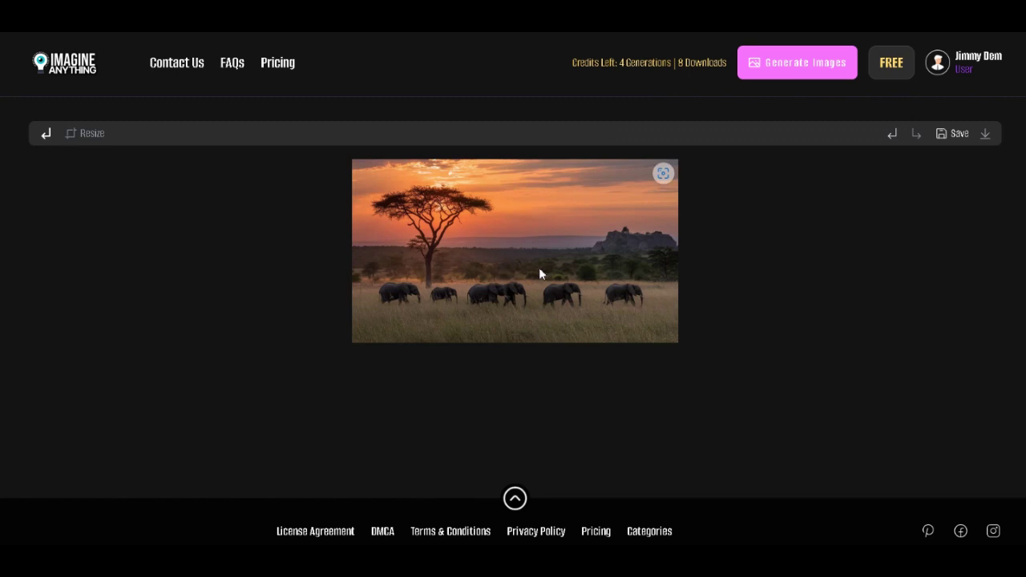
{"action": "left_click", "coordinate": [87, 133]}
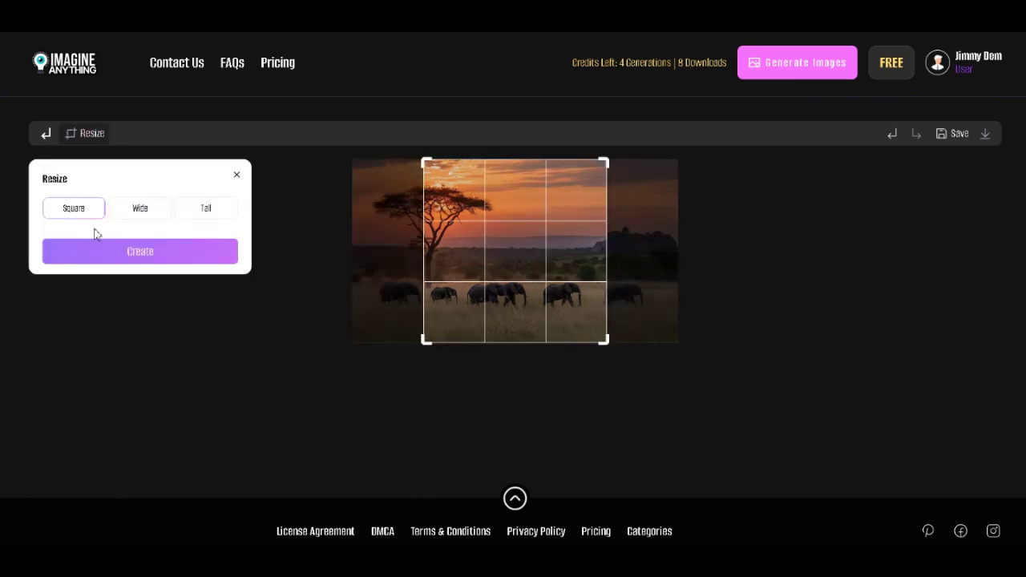
{"action": "left_click", "coordinate": [206, 208]}
{"action": "left_click", "coordinate": [141, 252]}
Reapply the wide crop to the image after briefly previewing a square crop
{"action": "left_click", "coordinate": [86, 133]}
{"action": "left_click", "coordinate": [139, 208]}
{"action": "left_click", "coordinate": [140, 251]}
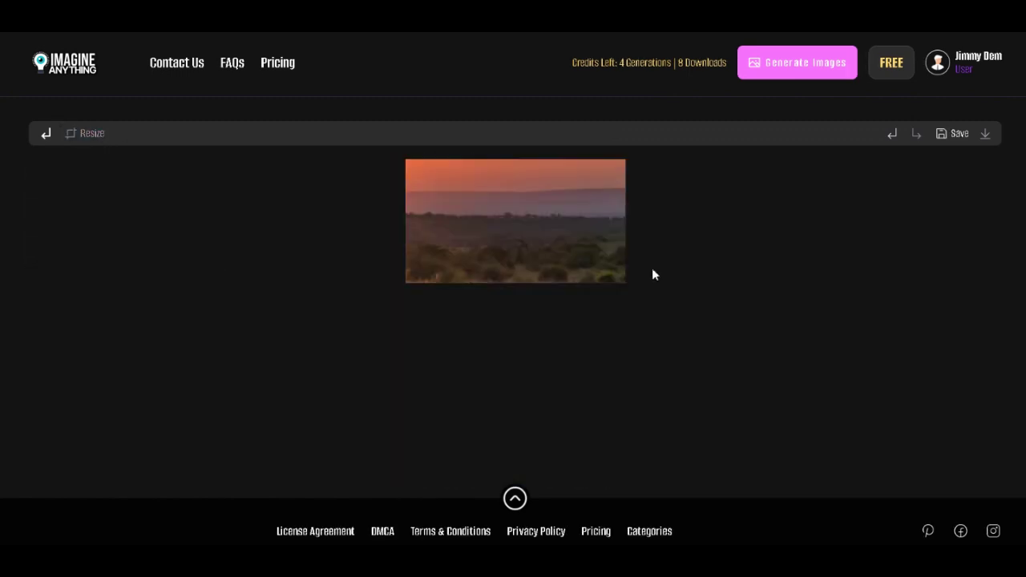
{"action": "left_click", "coordinate": [86, 133]}
{"action": "left_click", "coordinate": [74, 208]}
{"action": "left_click", "coordinate": [139, 208]}
{"action": "left_click", "coordinate": [237, 175]}
Preview square, wide and tall crops, then undo back to the original square image
{"action": "left_click", "coordinate": [86, 133]}
{"action": "left_click", "coordinate": [126, 253]}
{"action": "left_click", "coordinate": [86, 133]}
{"action": "left_click", "coordinate": [74, 209]}
{"action": "left_click", "coordinate": [141, 210]}
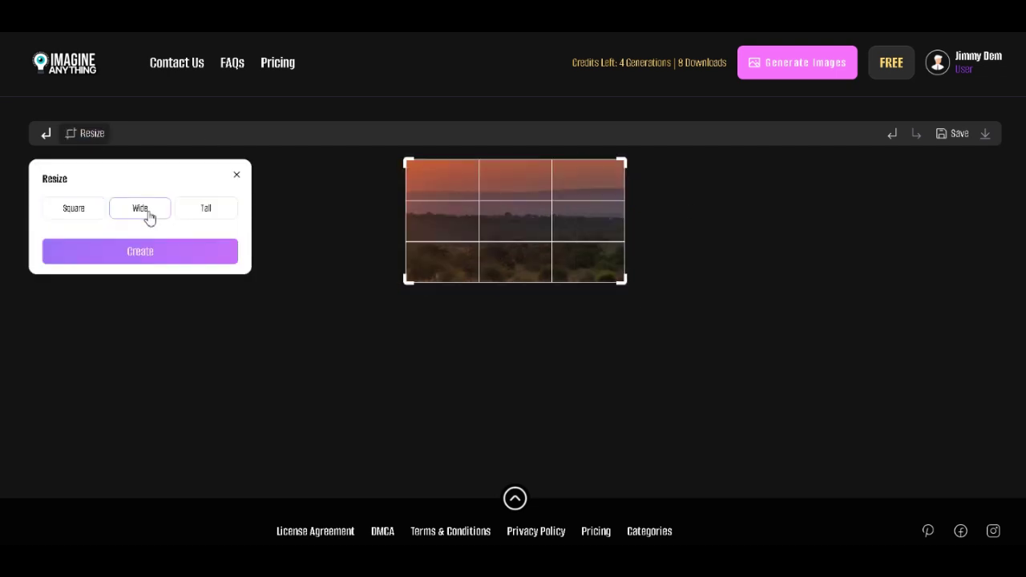
{"action": "left_click", "coordinate": [206, 208]}
{"action": "left_click", "coordinate": [140, 209]}
{"action": "left_click", "coordinate": [892, 133]}
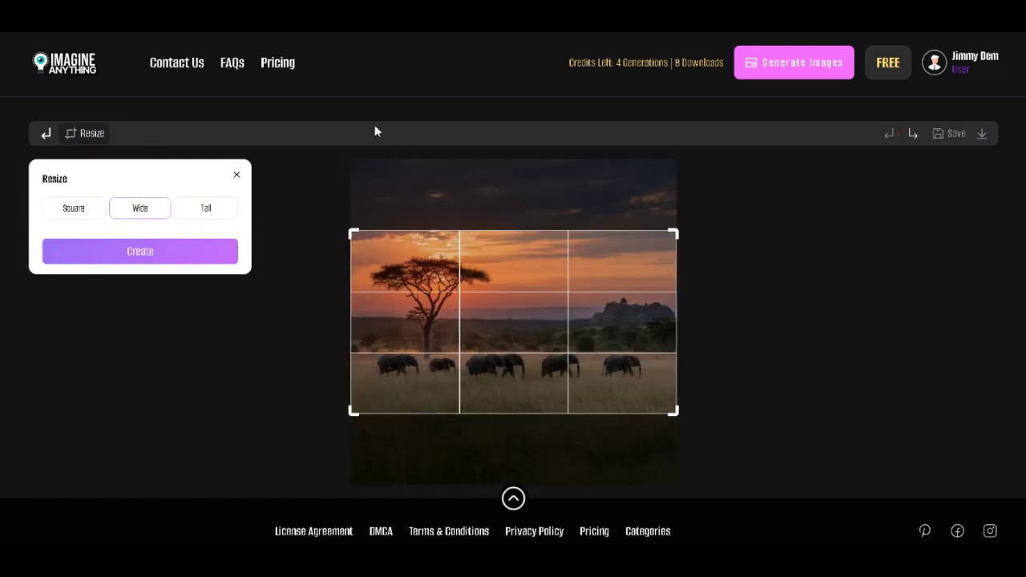
{"action": "left_click", "coordinate": [237, 175]}
Open the Pricing page and review the Free ($0.00), Premium ($9.99) and Deluxe ($14.99) plans
{"action": "left_click", "coordinate": [589, 531]}
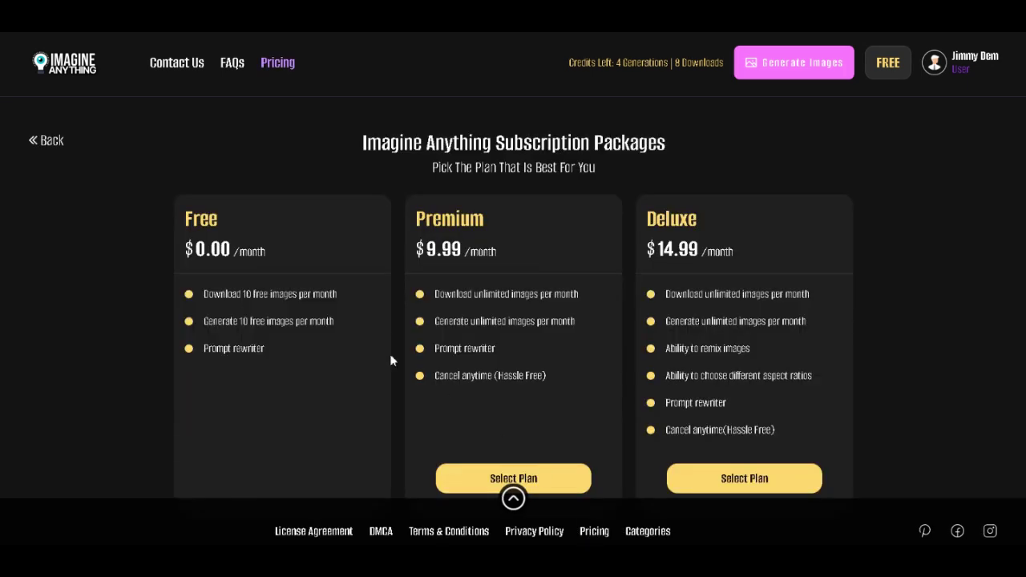
{"action": "scroll", "coordinate": [283, 230], "scroll_direction": "down", "scroll_amount": 1}
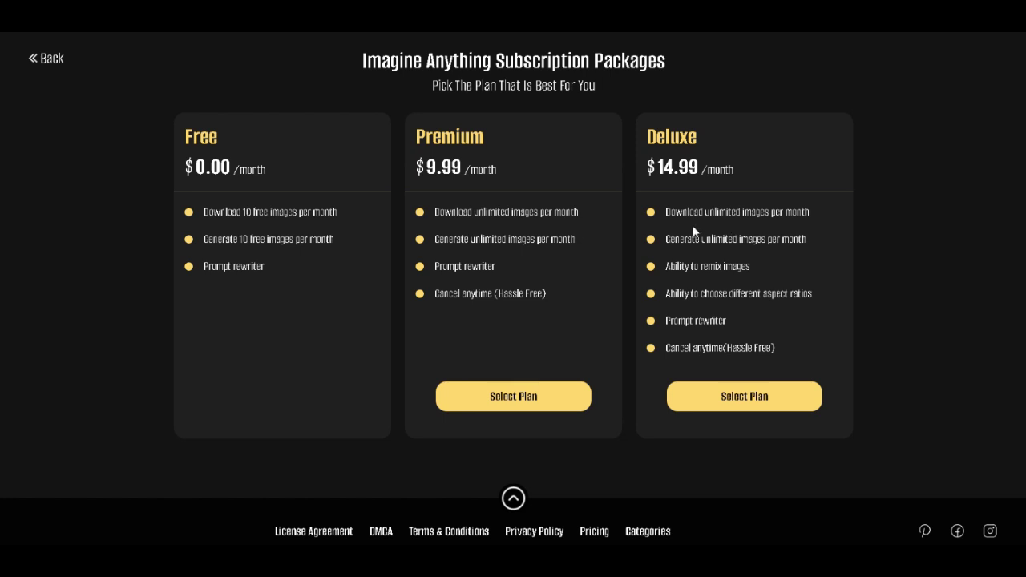
{"action": "scroll", "coordinate": [496, 232], "scroll_direction": "up", "scroll_amount": 1}
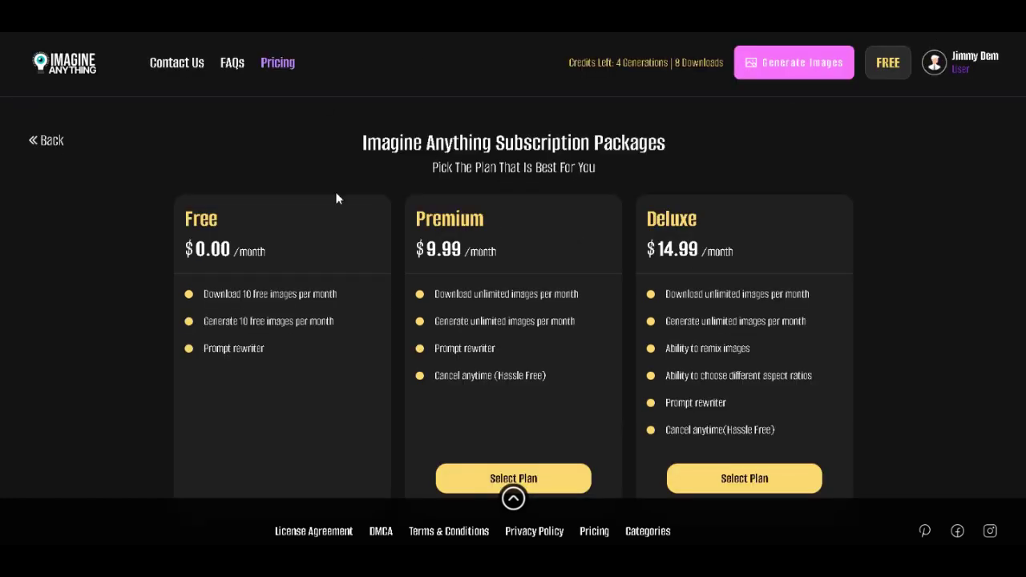